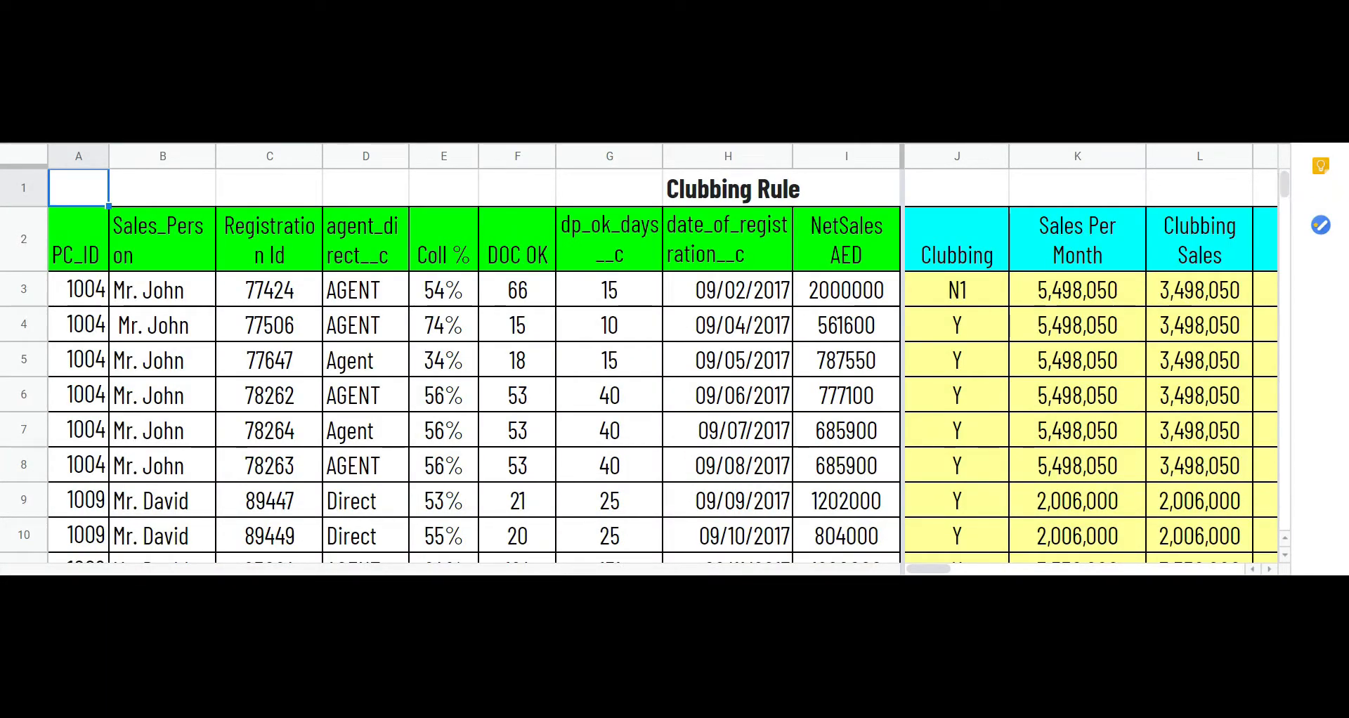
Review the Clubbing Rule sheet's computed columns from Clubbing to Direct Sales and its rows for all sales persons.
click(929, 568)
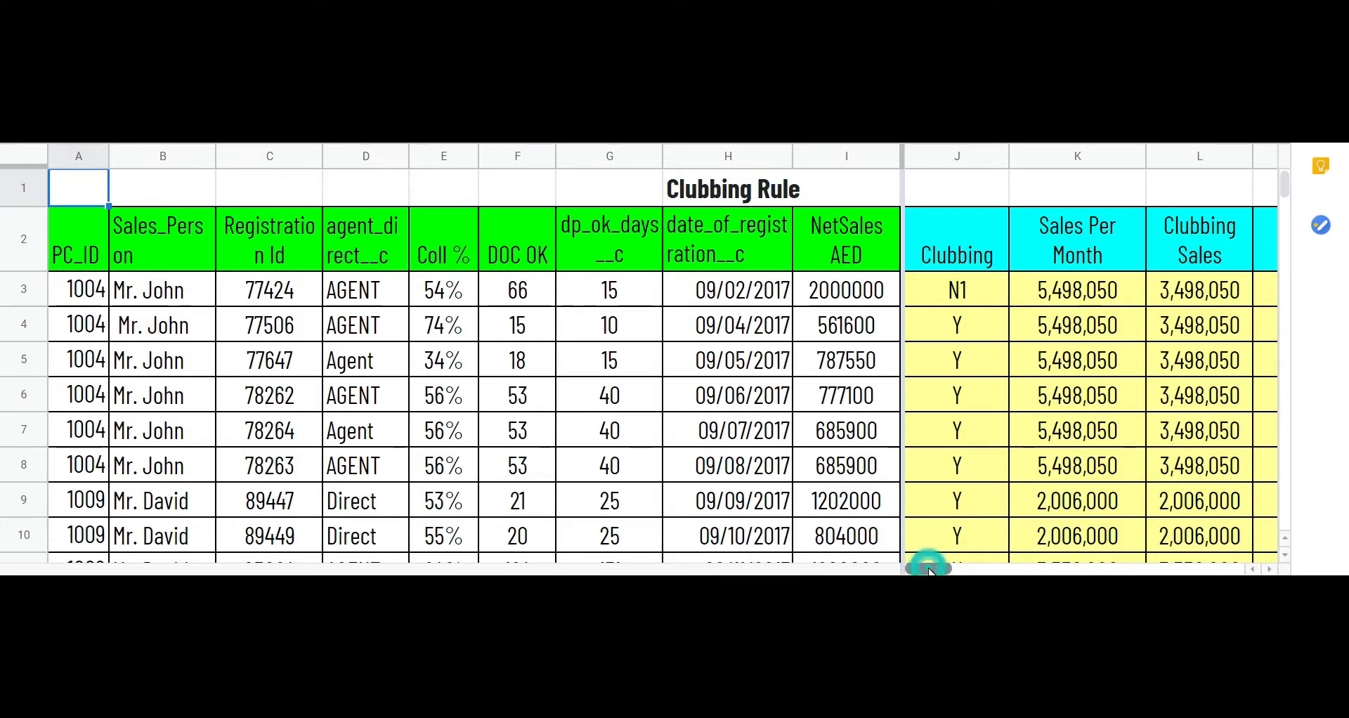
drag(934, 571, 949, 570)
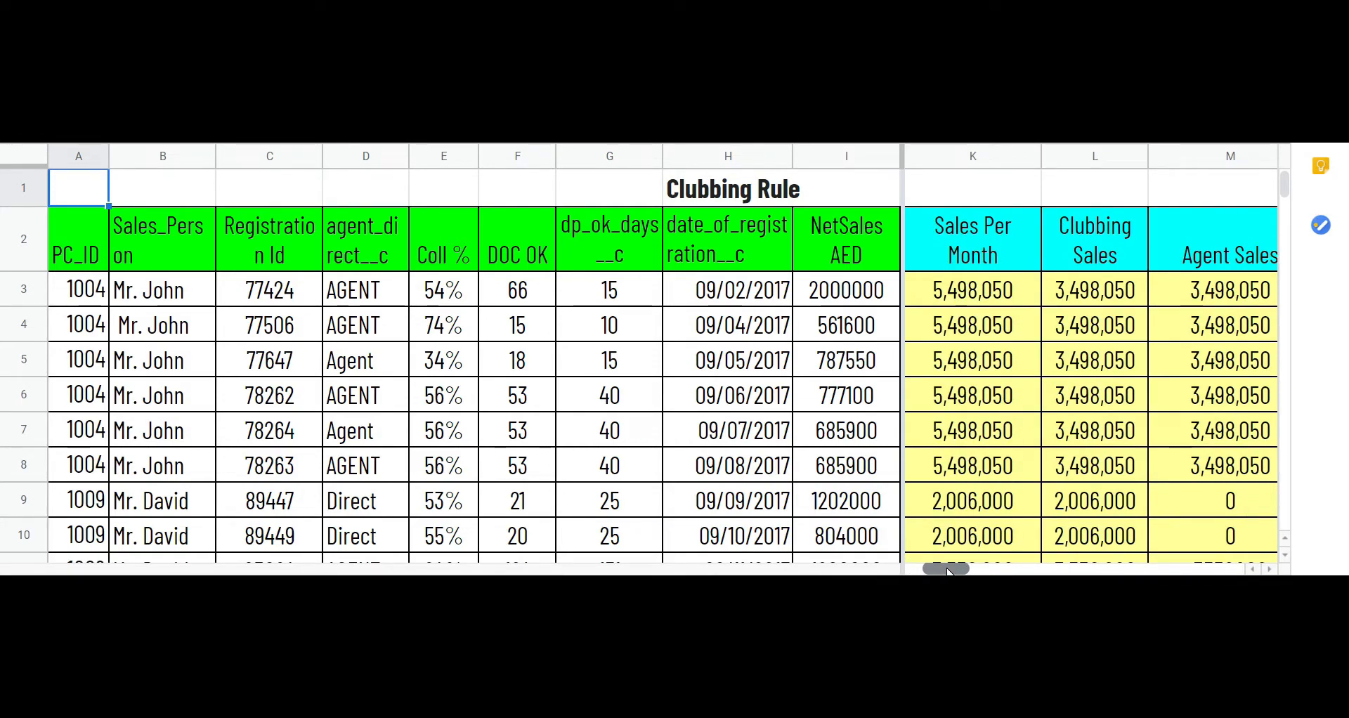
drag(949, 571, 993, 572)
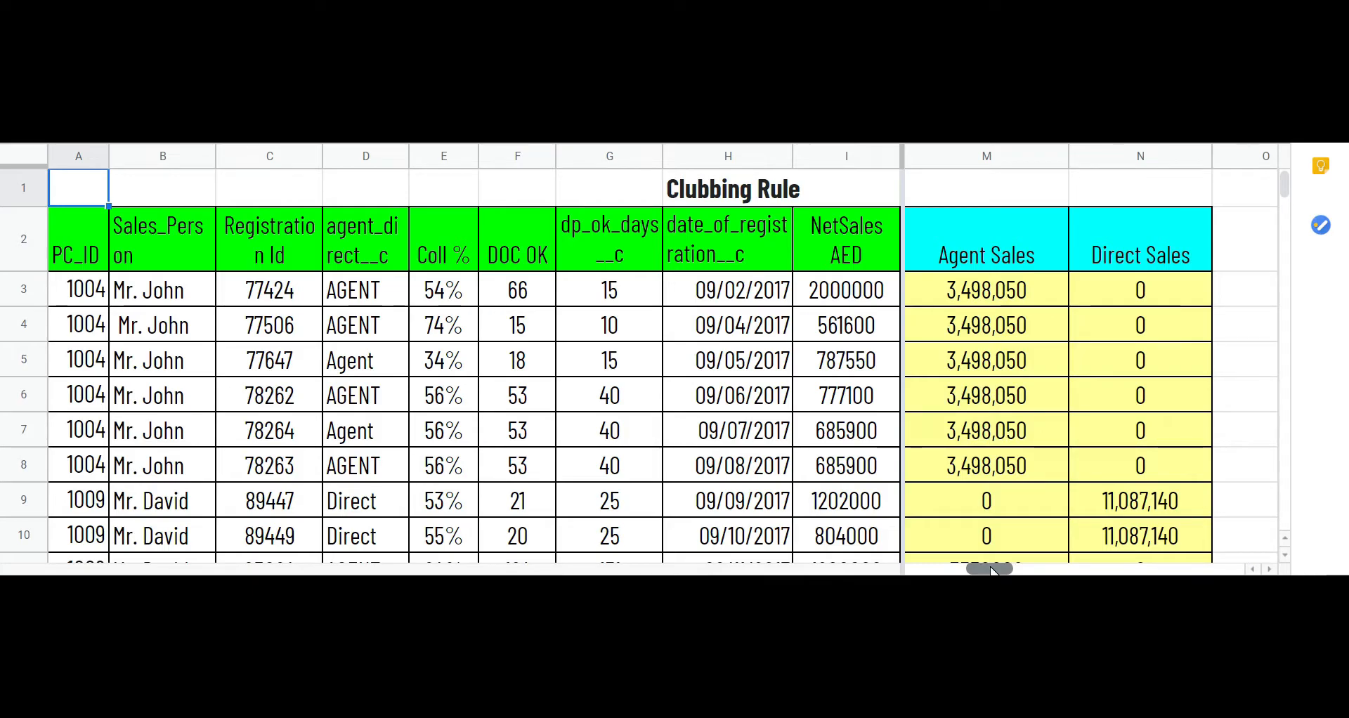
drag(992, 572, 928, 568)
click(1283, 186)
drag(1284, 187, 1288, 192)
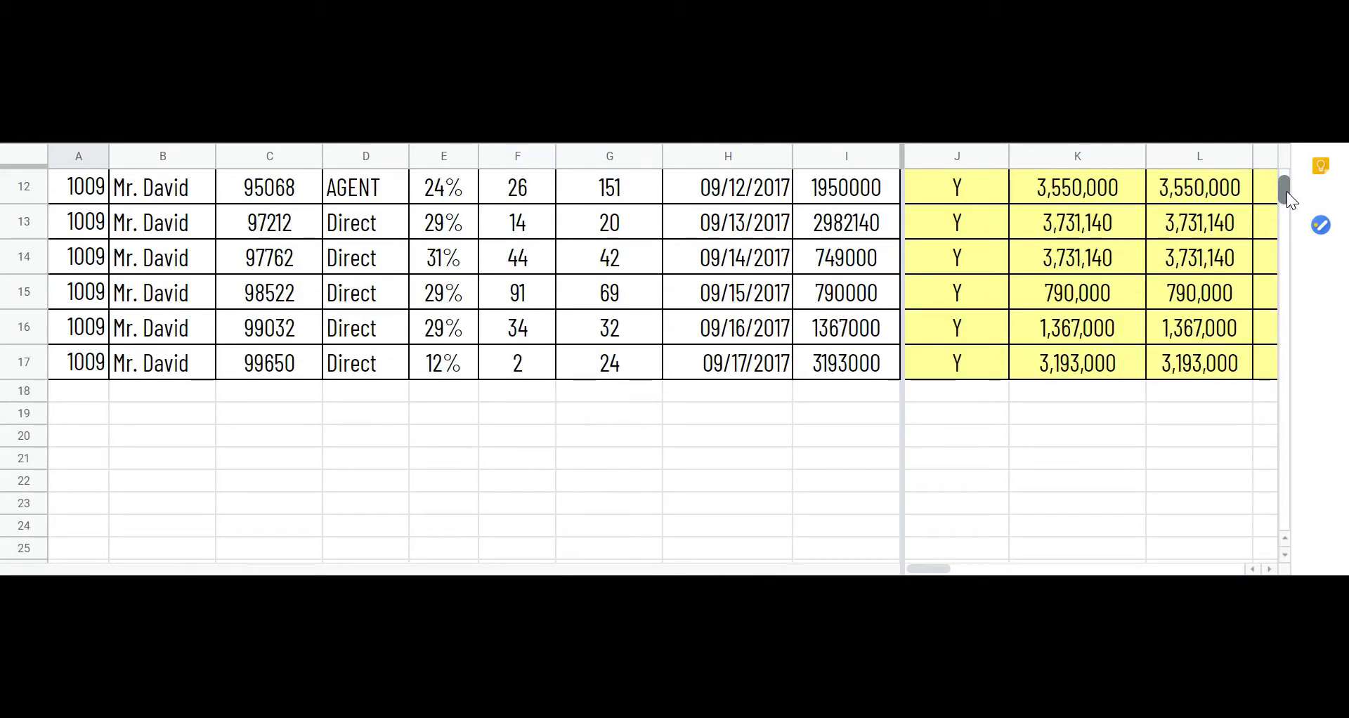
drag(1288, 191, 1287, 177)
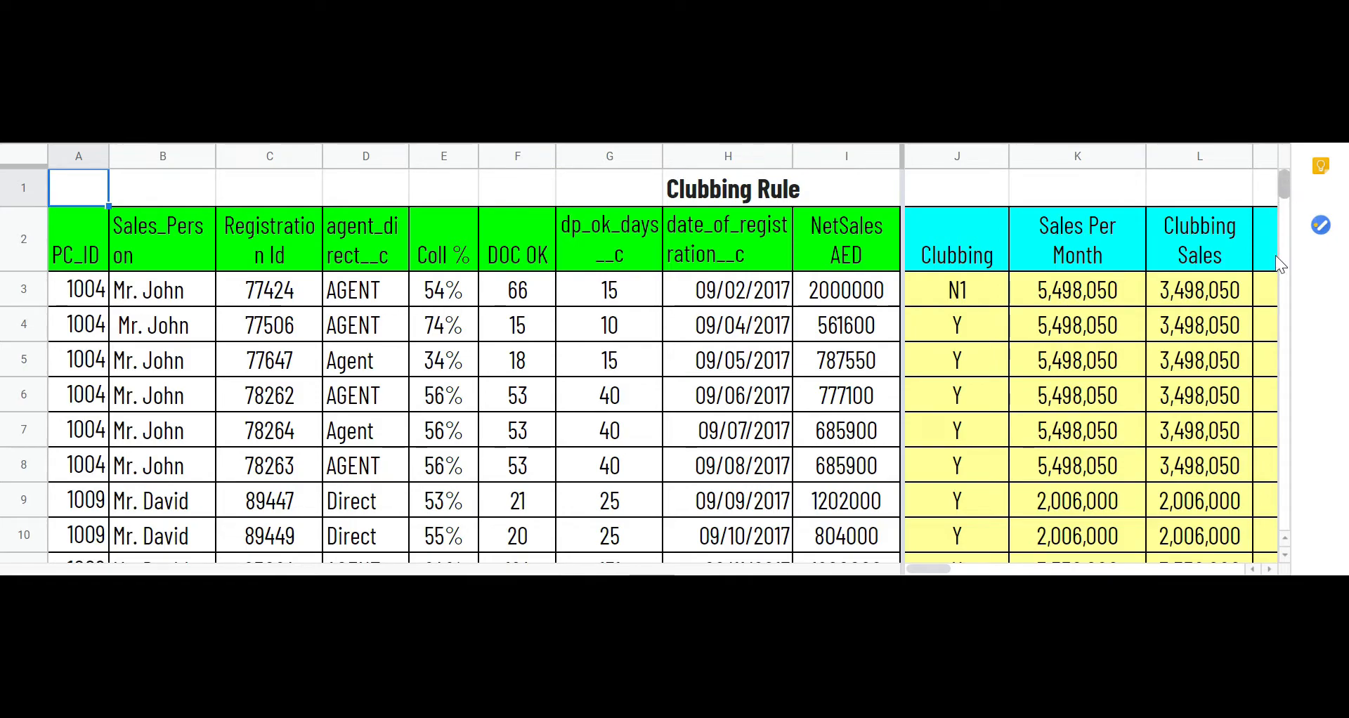
click(929, 569)
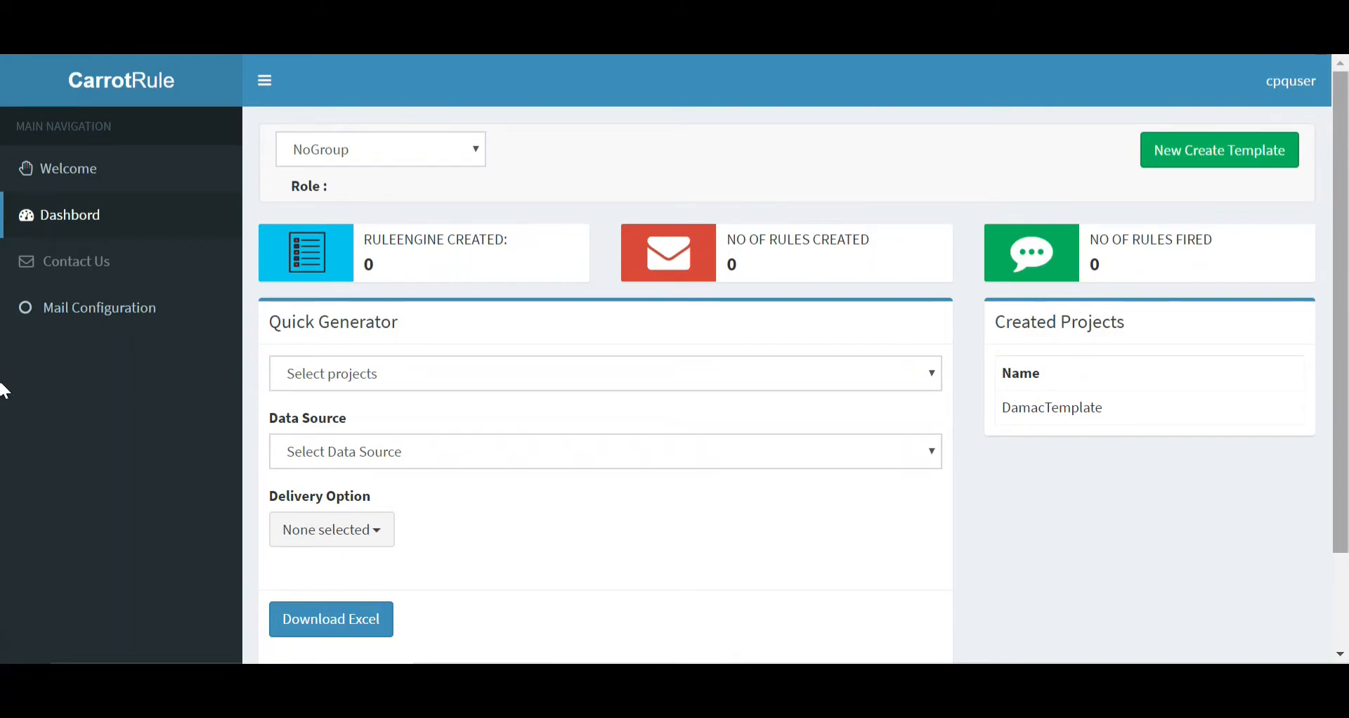
Switch to CarrotRule, choose the RuleIncentiveDemonstration project in the Quick Generator and check the available data source options.
click(601, 372)
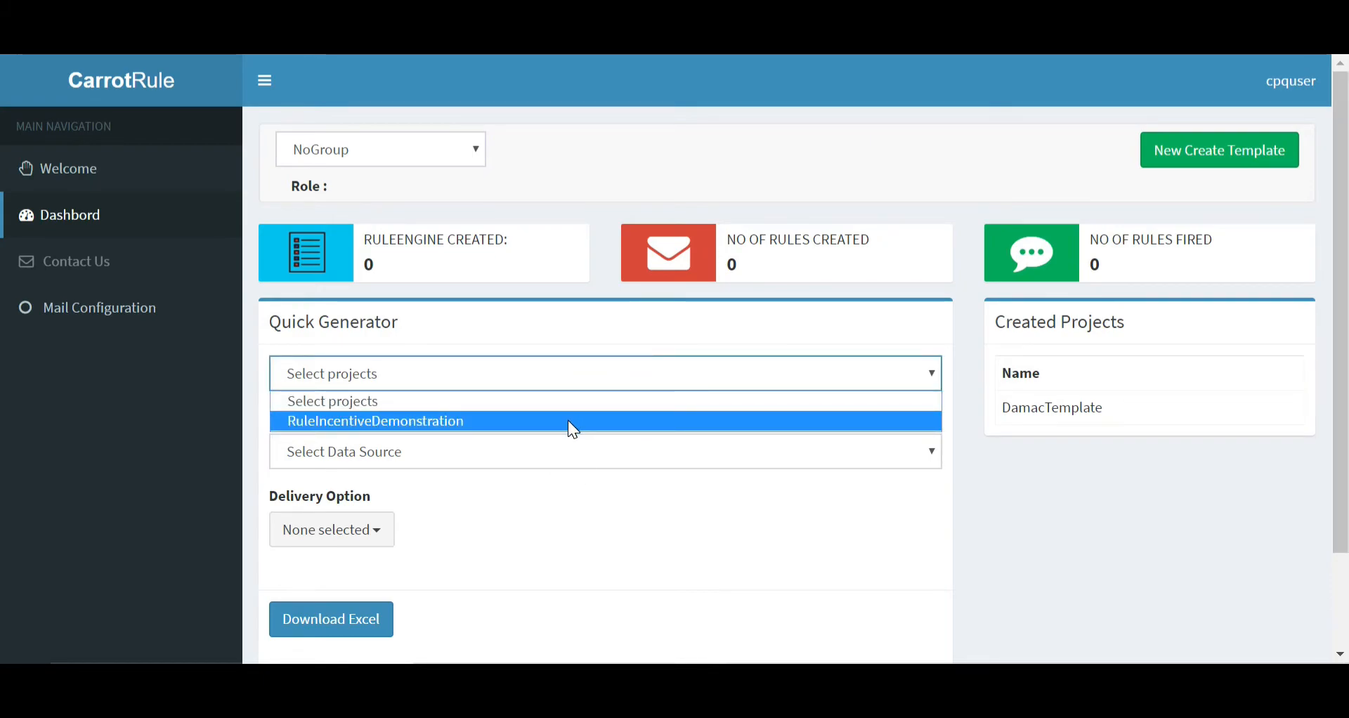
click(568, 420)
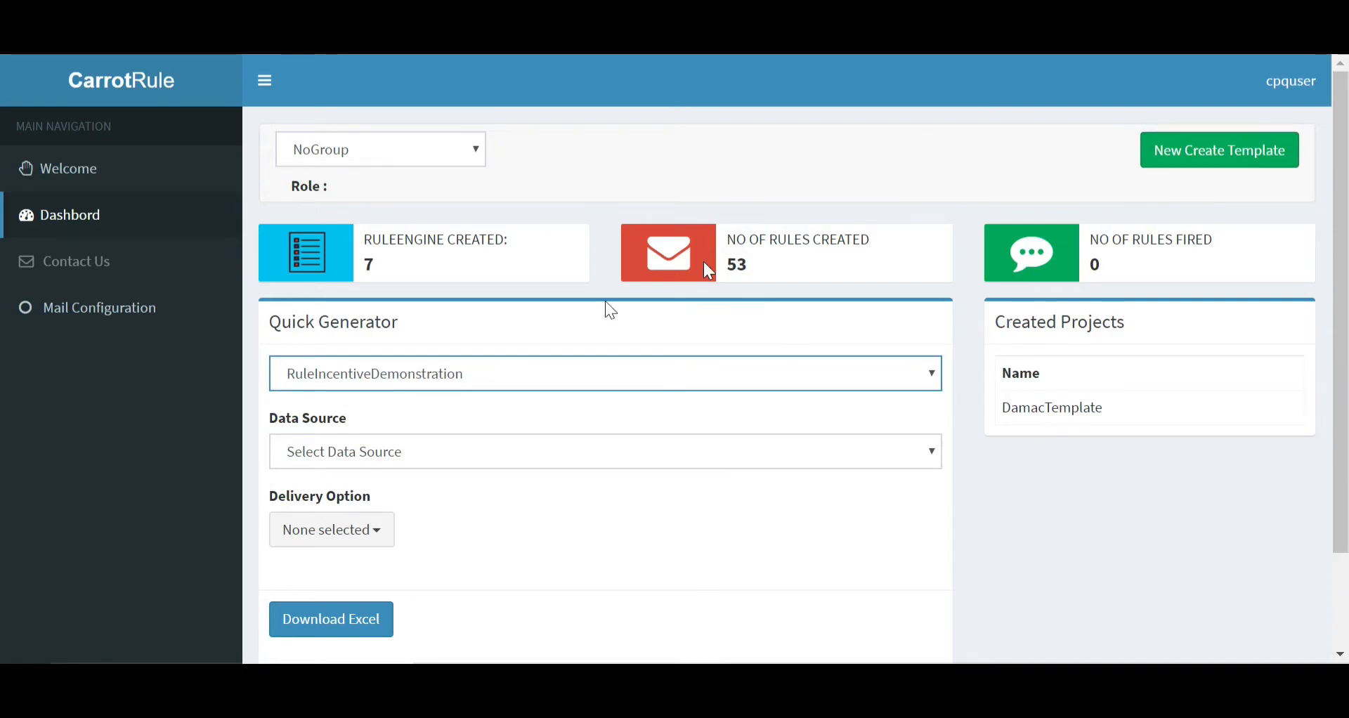
click(484, 462)
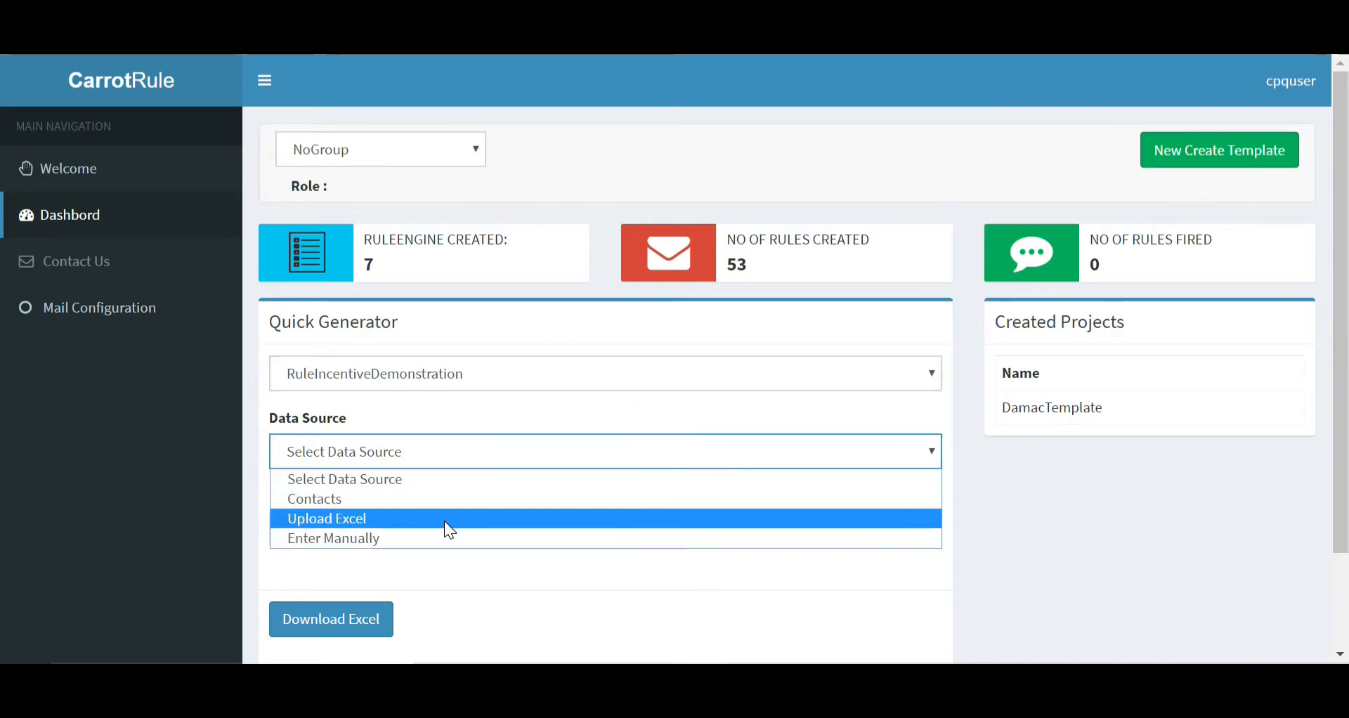
click(552, 420)
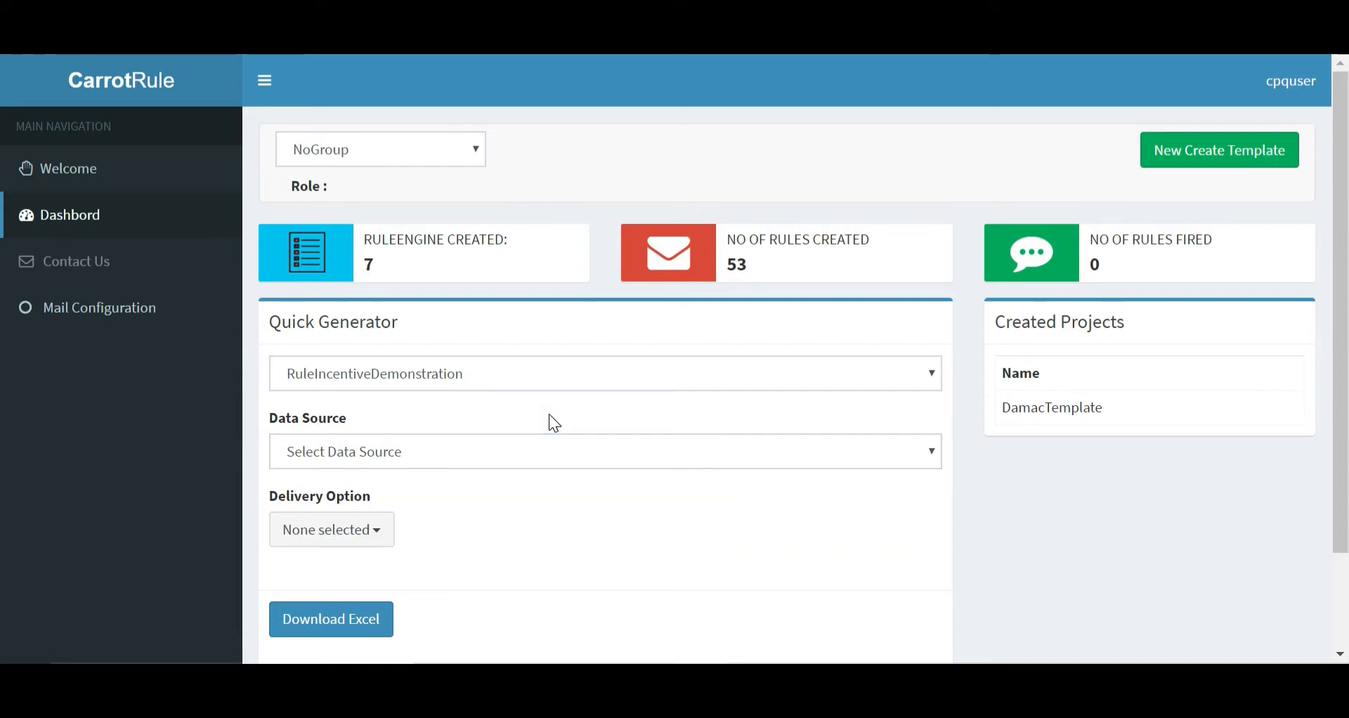
Open the template creation page and show the ClubbingRule table among the RuleIncentiveDemo rules.
click(1200, 169)
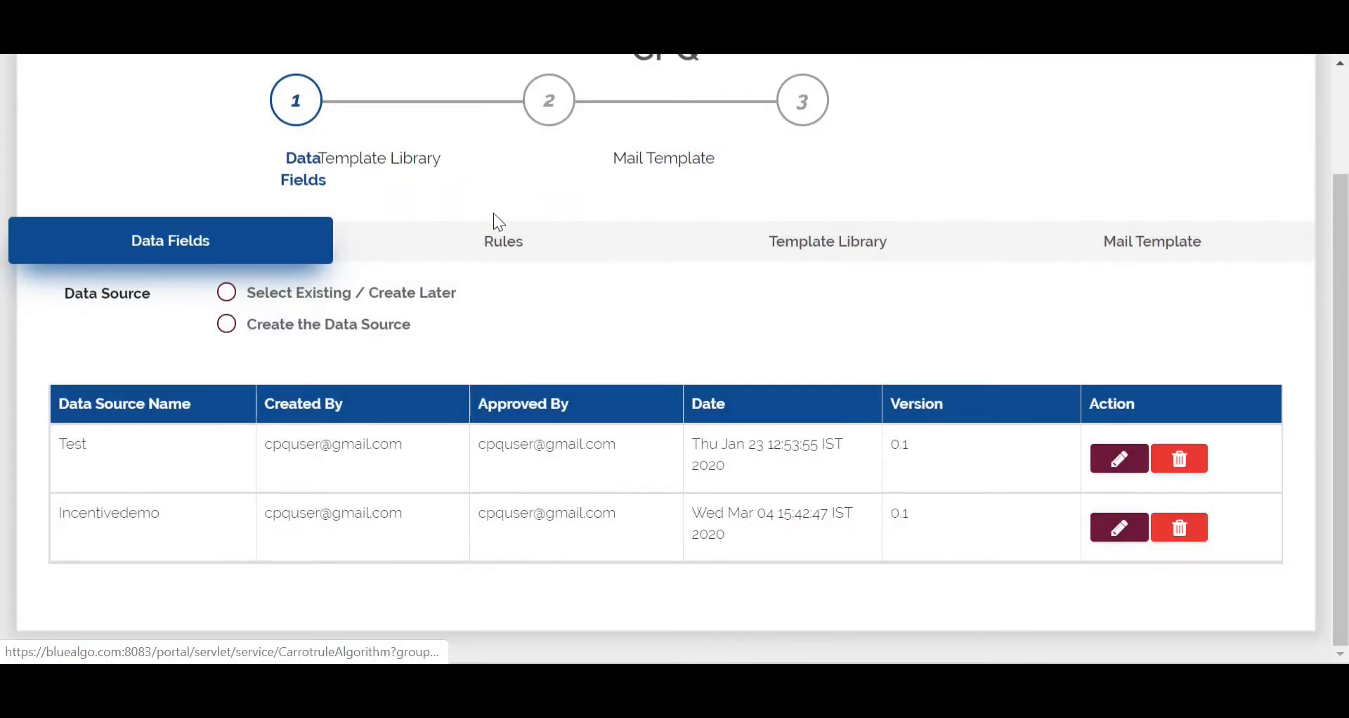
click(486, 250)
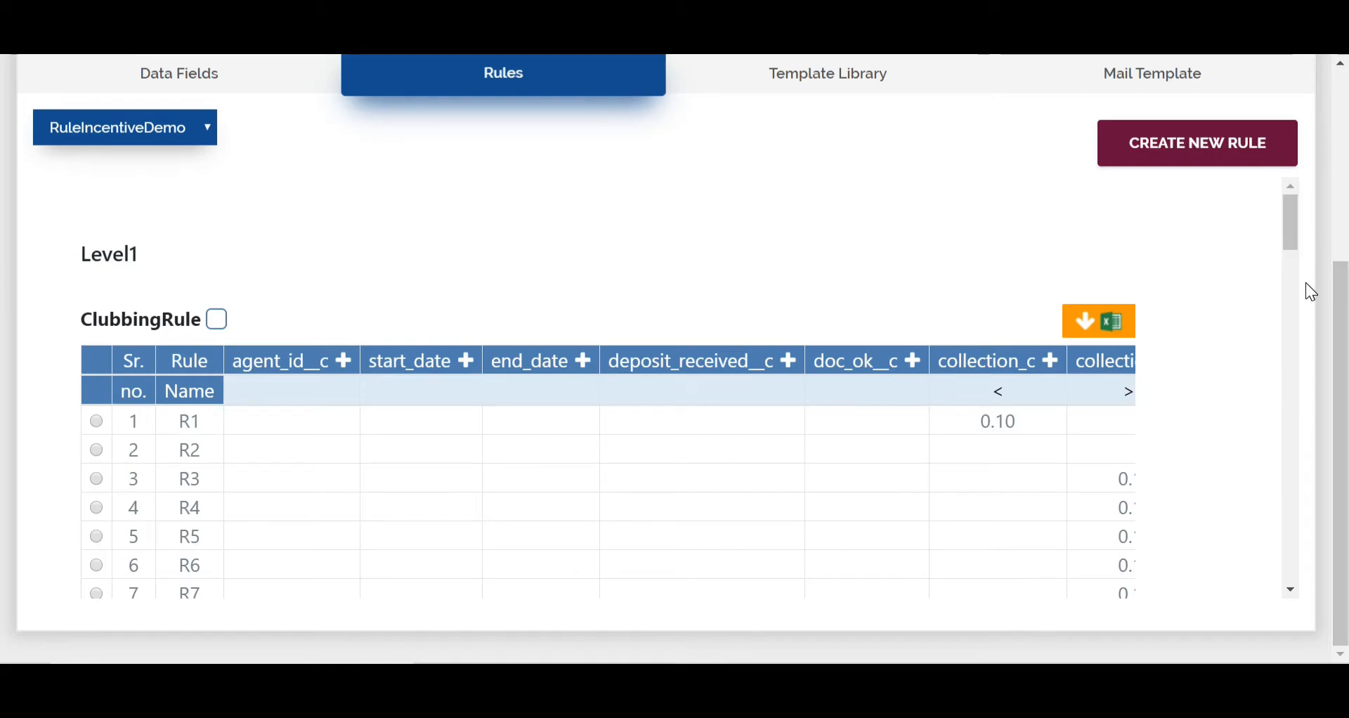
drag(1293, 222, 1296, 243)
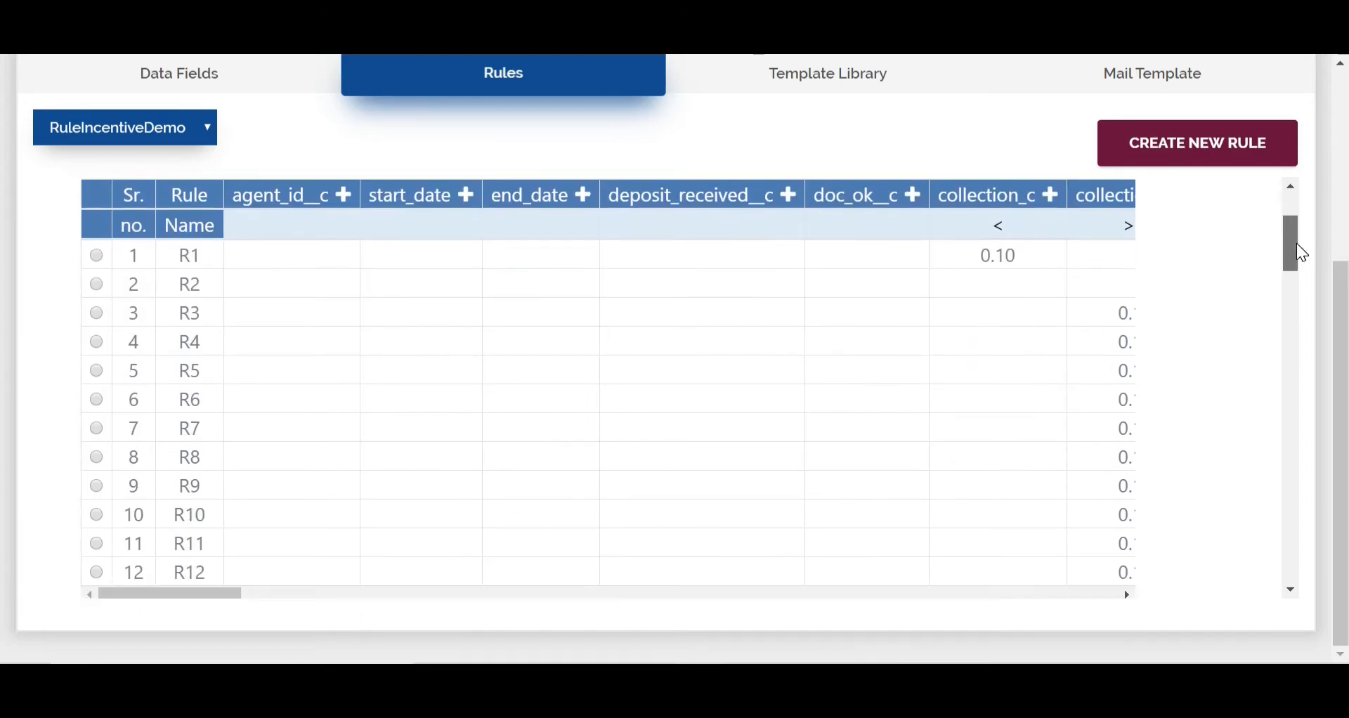
Examine the ClubbingRule conditions across all columns, especially R3's doc_ok_days__c and dp_ok_days__c limits, and the matching output.
scroll(210, 310, right, 1)
scroll(210, 313, right, 5)
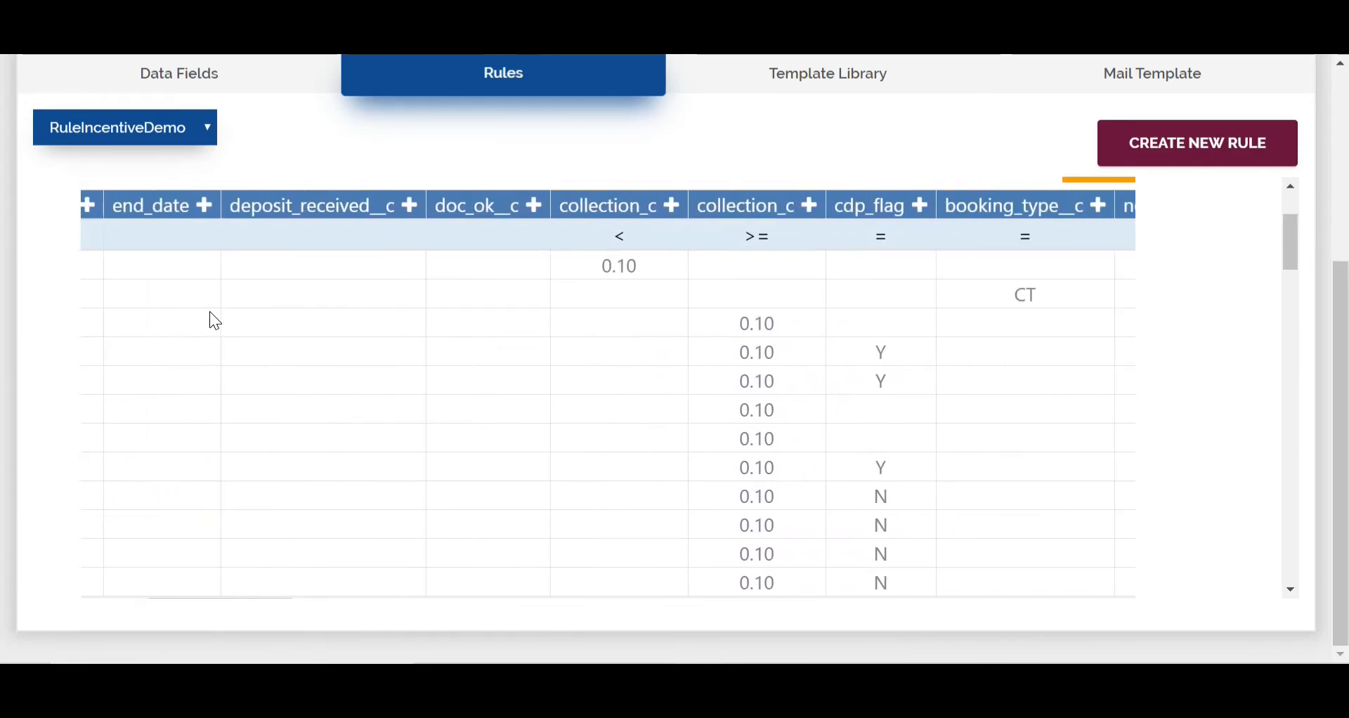
scroll(210, 314, right, 5)
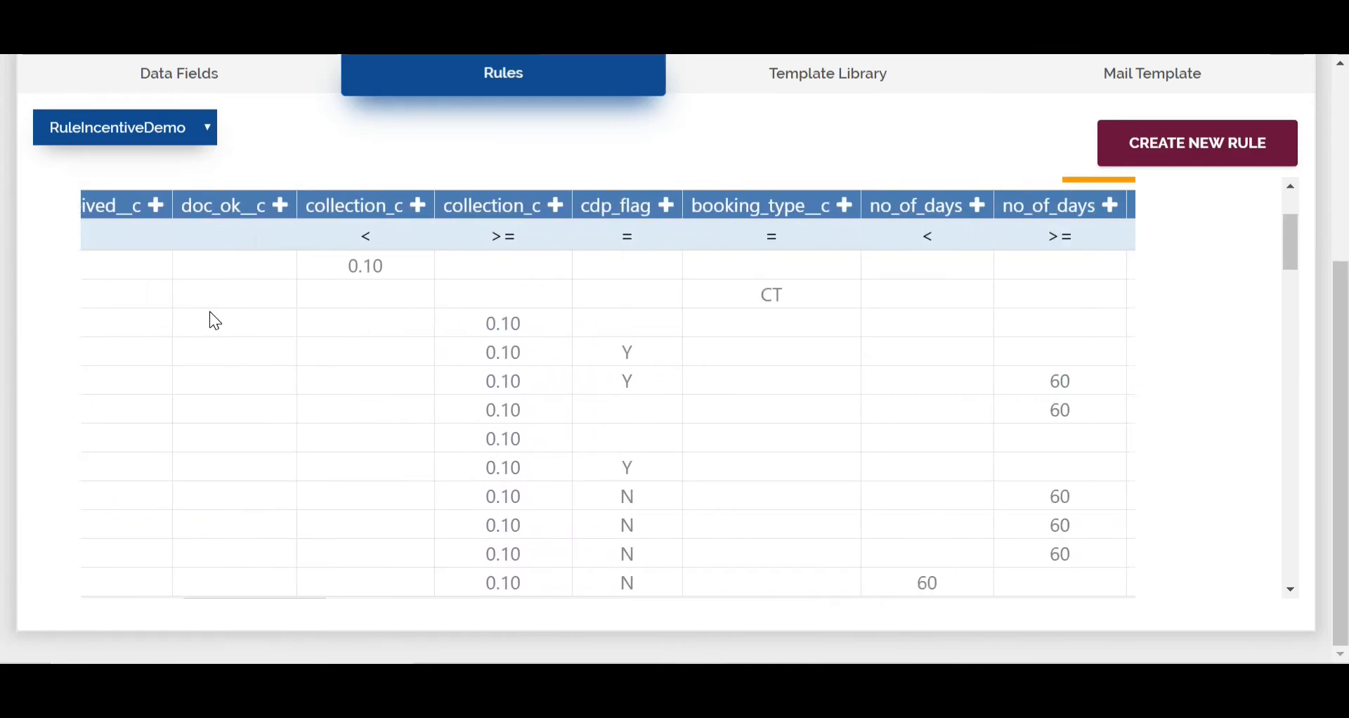
scroll(210, 313, right, 6)
drag(560, 321, 786, 329)
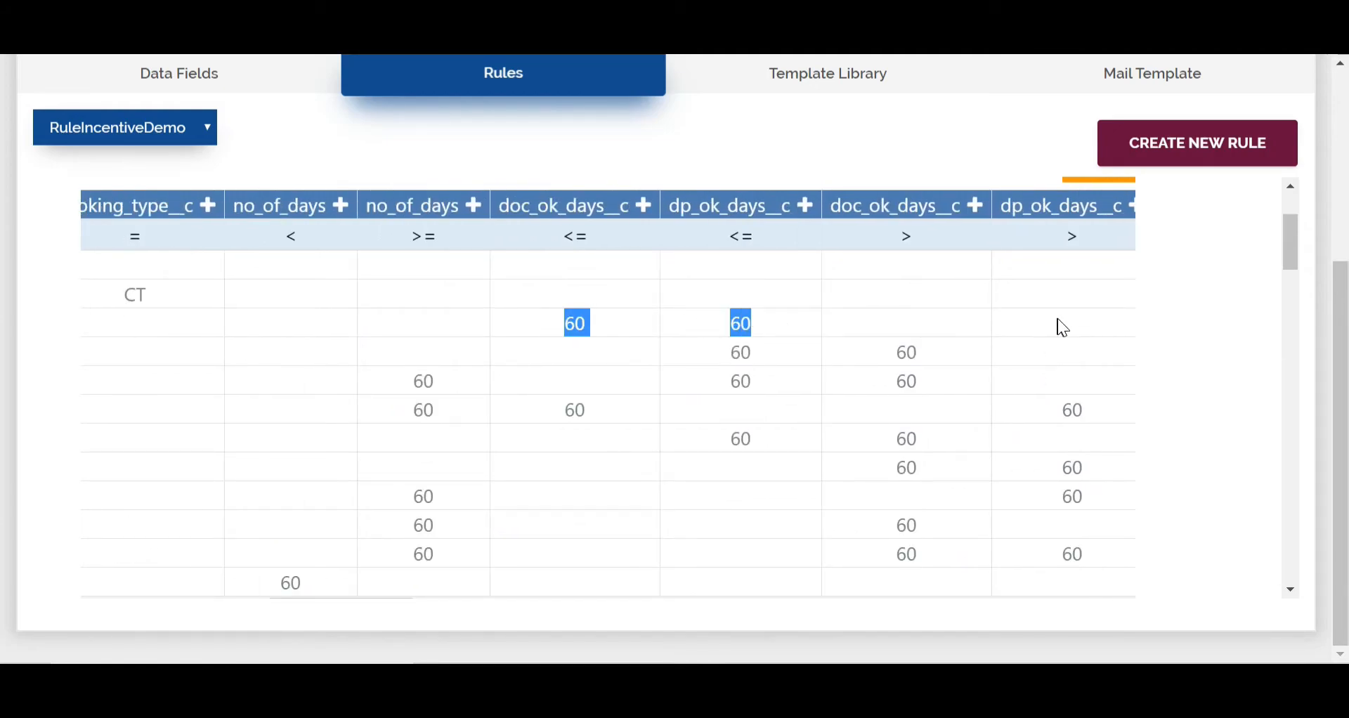
scroll(1069, 319, right, 6)
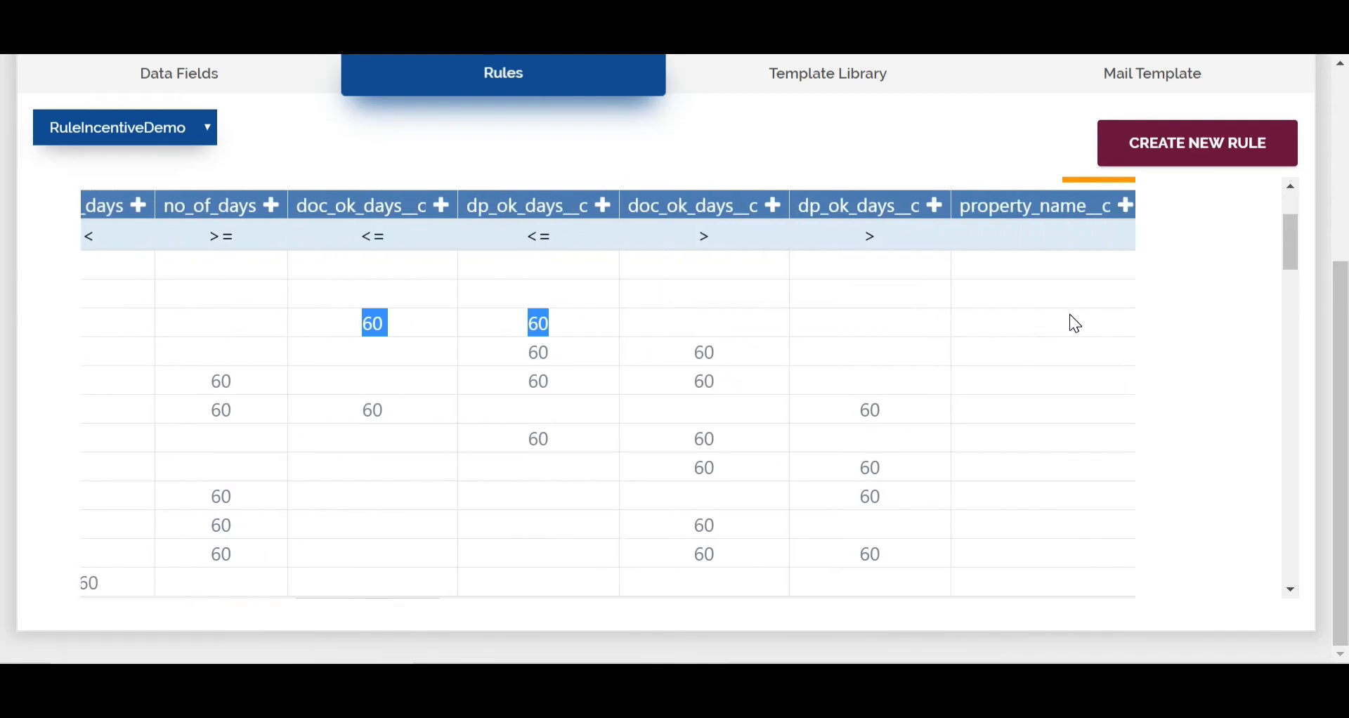
scroll(1075, 323, right, 20)
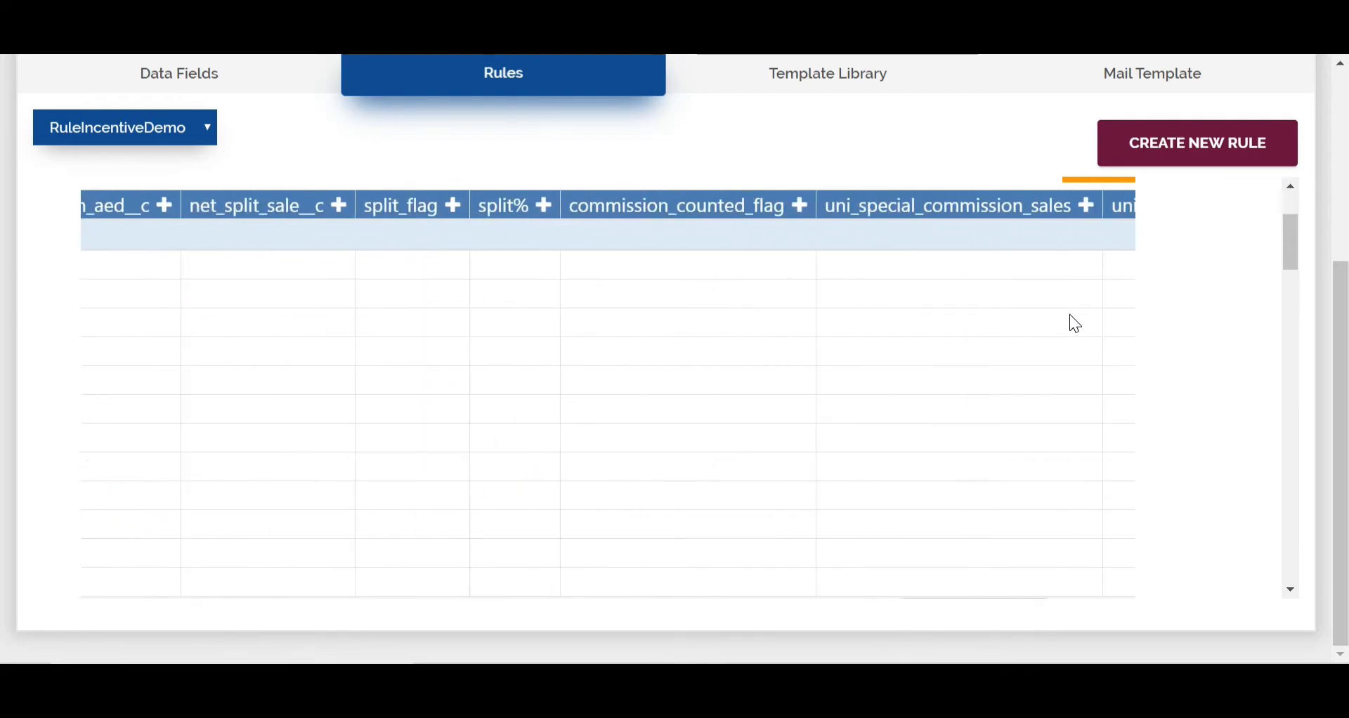
scroll(1073, 318, right, 2)
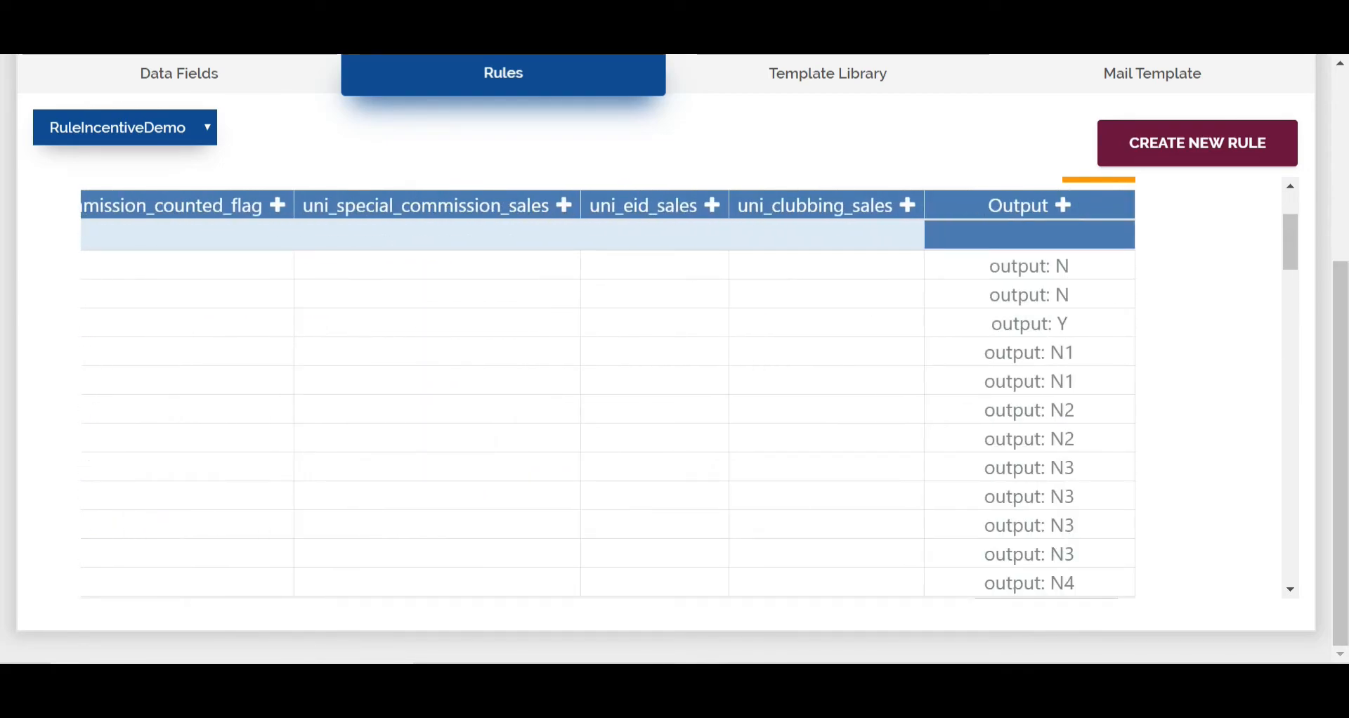
drag(989, 325, 1091, 318)
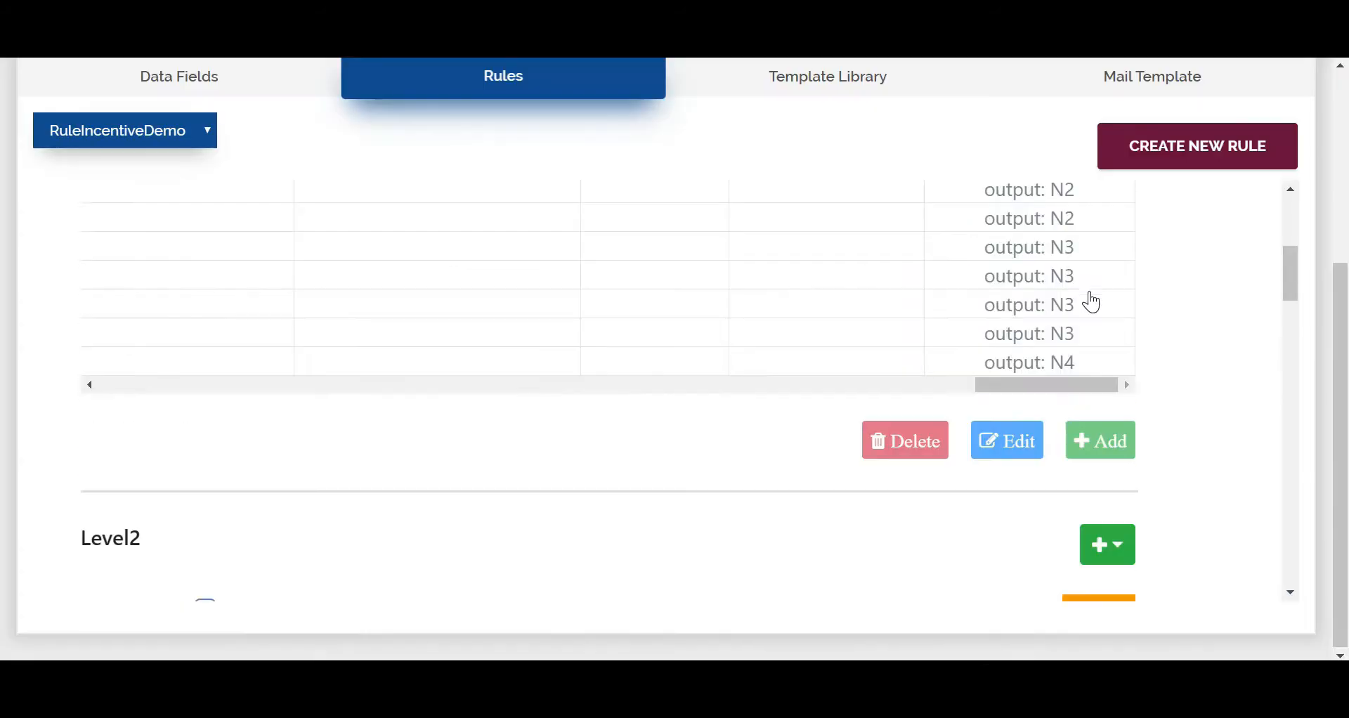
click(1156, 391)
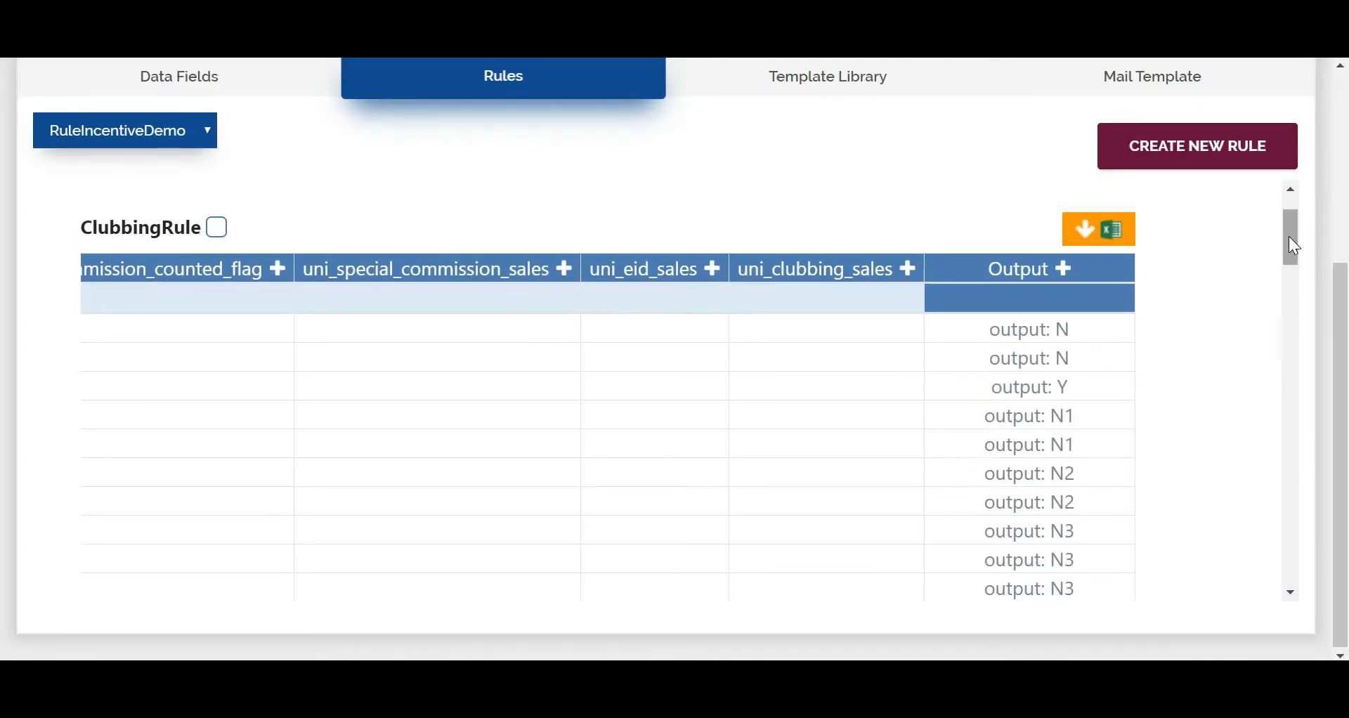
Find the Base_rate_Rule table and examine rule R4's registration date range and agent_direct__c condition.
scroll(1296, 261, down, 1)
drag(1292, 252, 1305, 435)
scroll(1301, 323, down, 1)
drag(125, 411, 224, 415)
drag(1094, 411, 1134, 405)
click(938, 408)
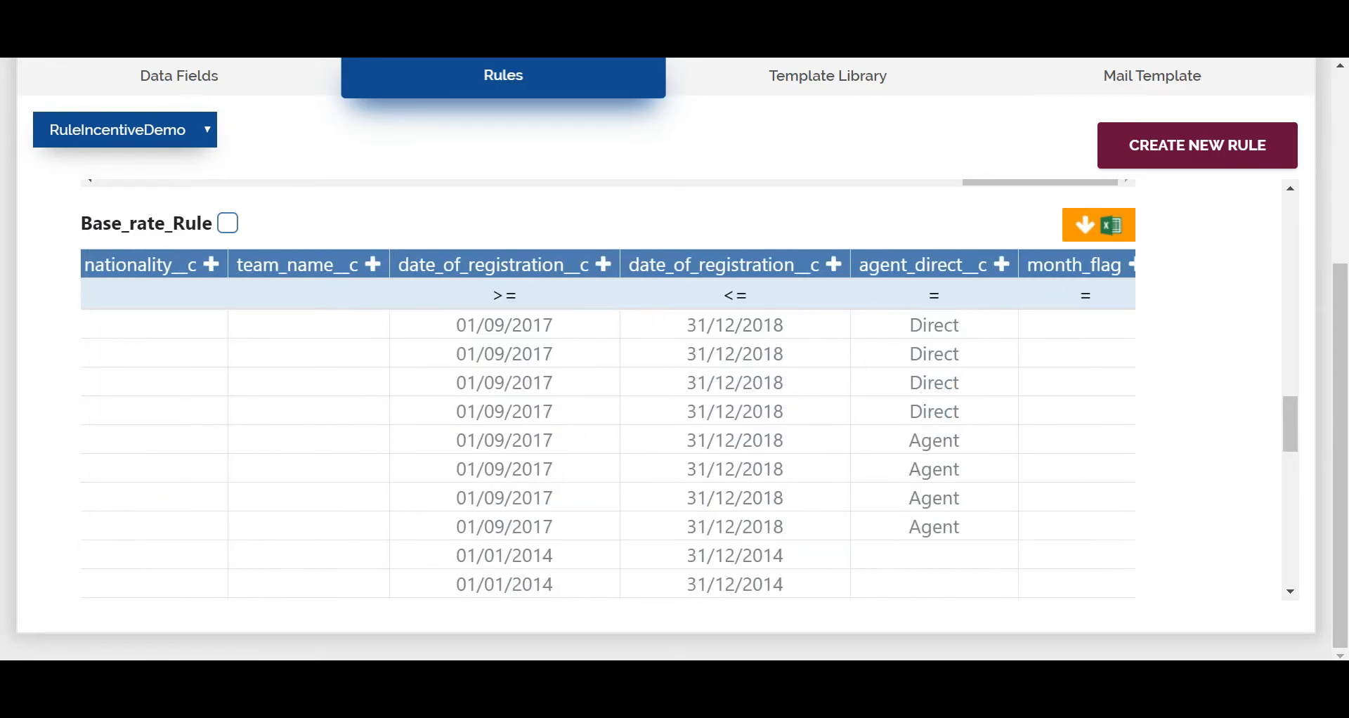
drag(457, 414, 1031, 408)
click(1009, 412)
scroll(1009, 412, right, 4)
scroll(1009, 412, right, 2)
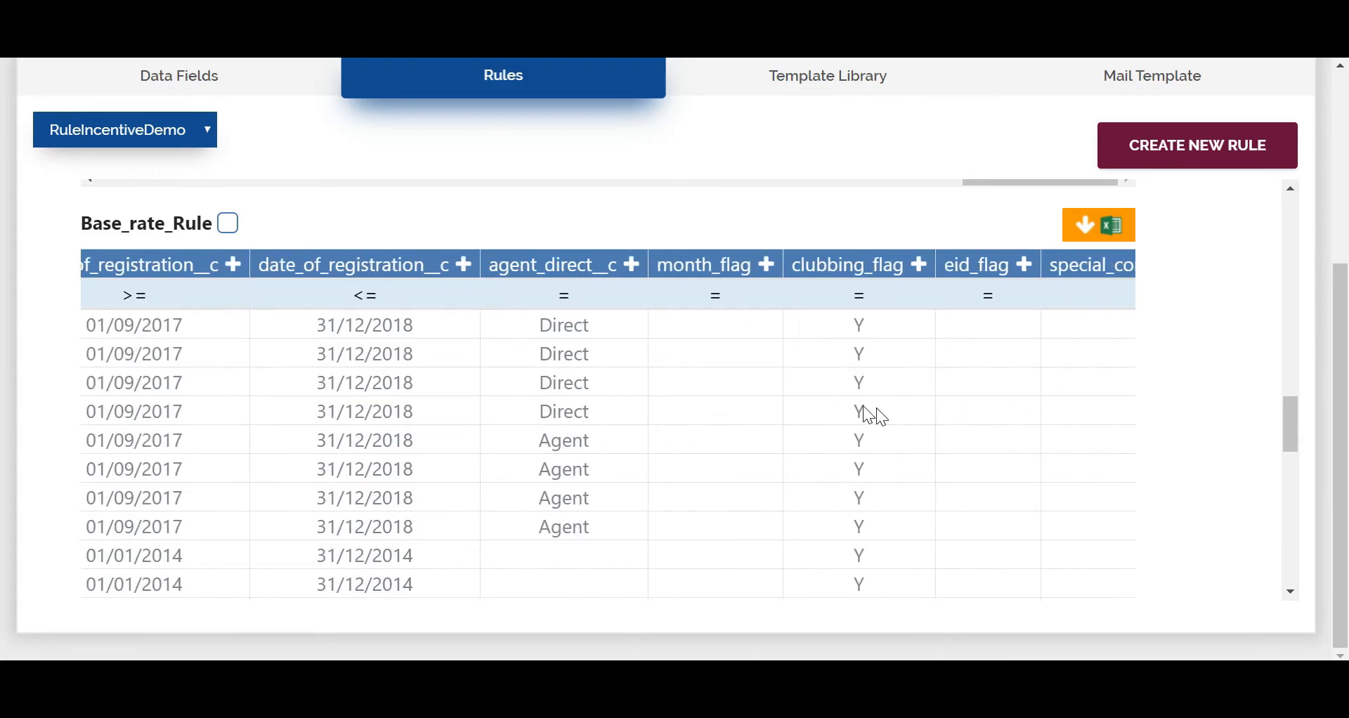
Examine R4's clubbing flag, direct sales threshold and base rate output in the Base_rate_Rule table.
drag(843, 404, 1082, 420)
click(914, 407)
scroll(913, 408, right, 15)
click(1108, 412)
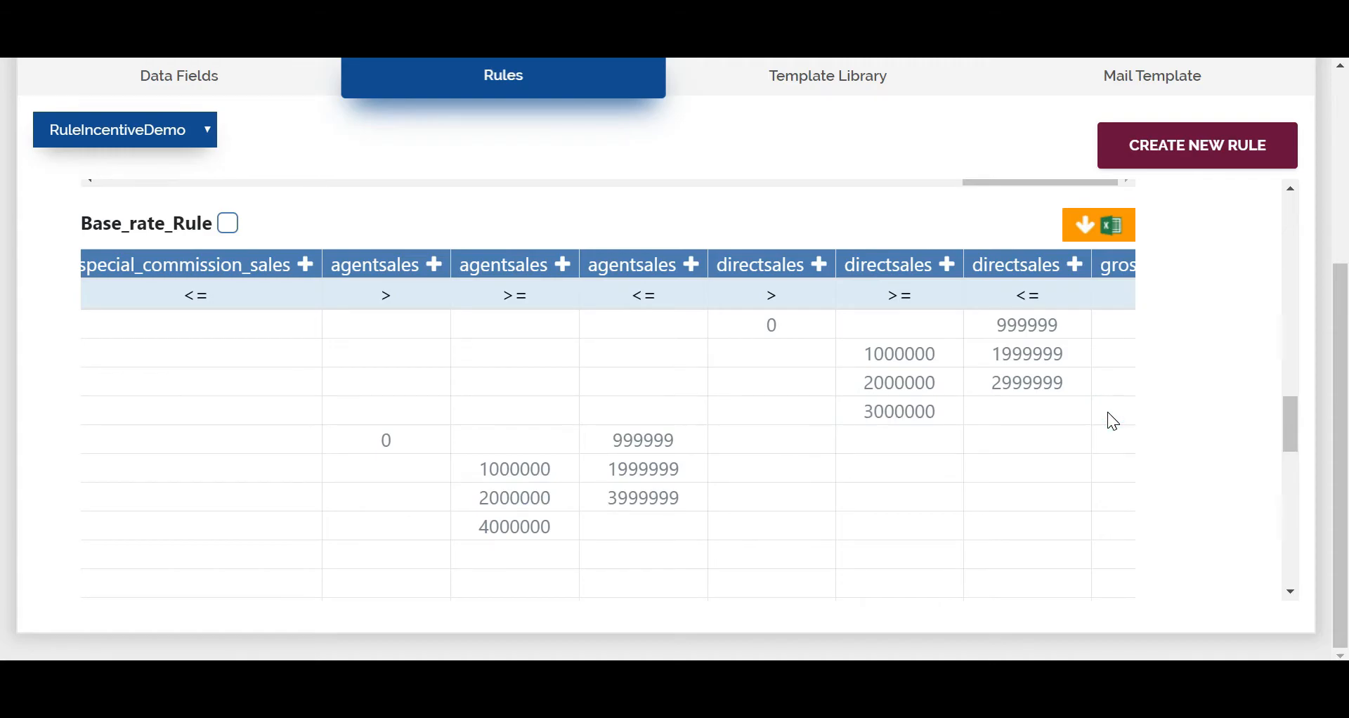
scroll(1108, 412, right, 20)
scroll(1107, 412, right, 10)
drag(935, 413, 1153, 415)
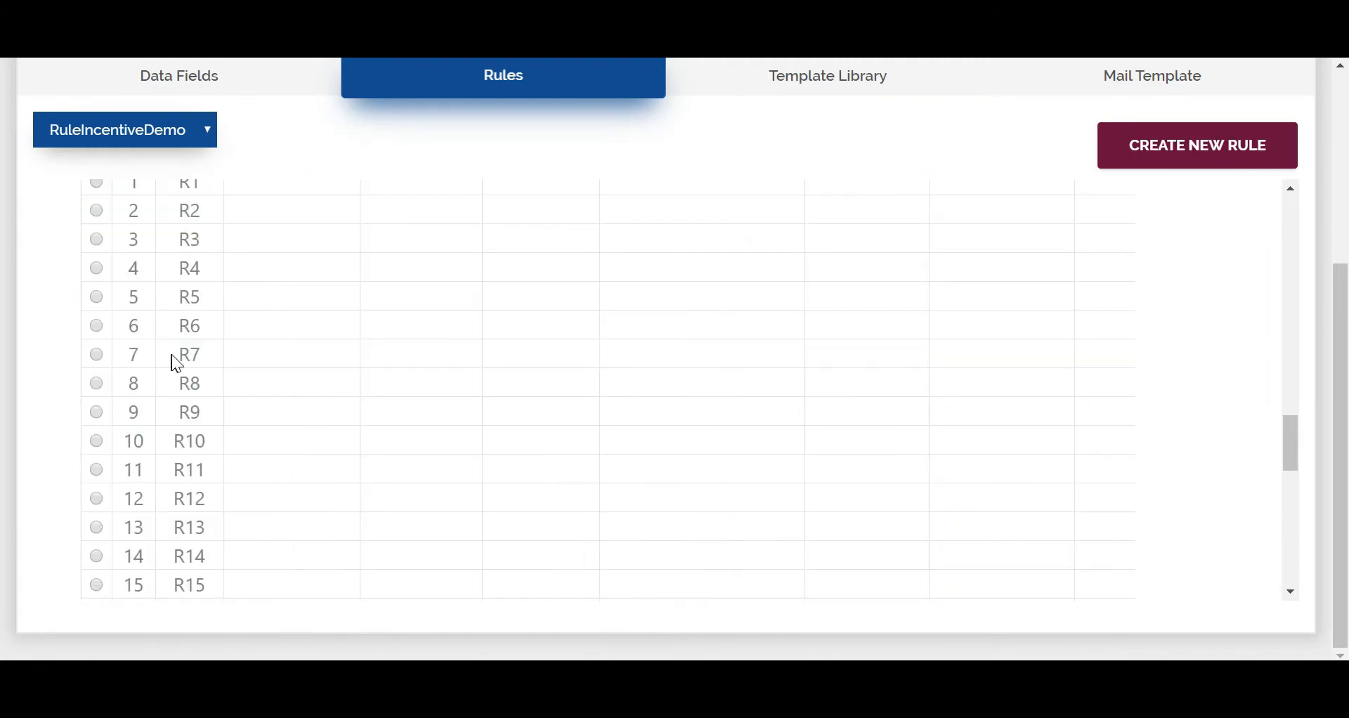
Trace rule R7 of Base_rate_Rule from its registration dates and agent sales range to its base rate output.
drag(178, 353, 331, 356)
scroll(332, 357, right, 10)
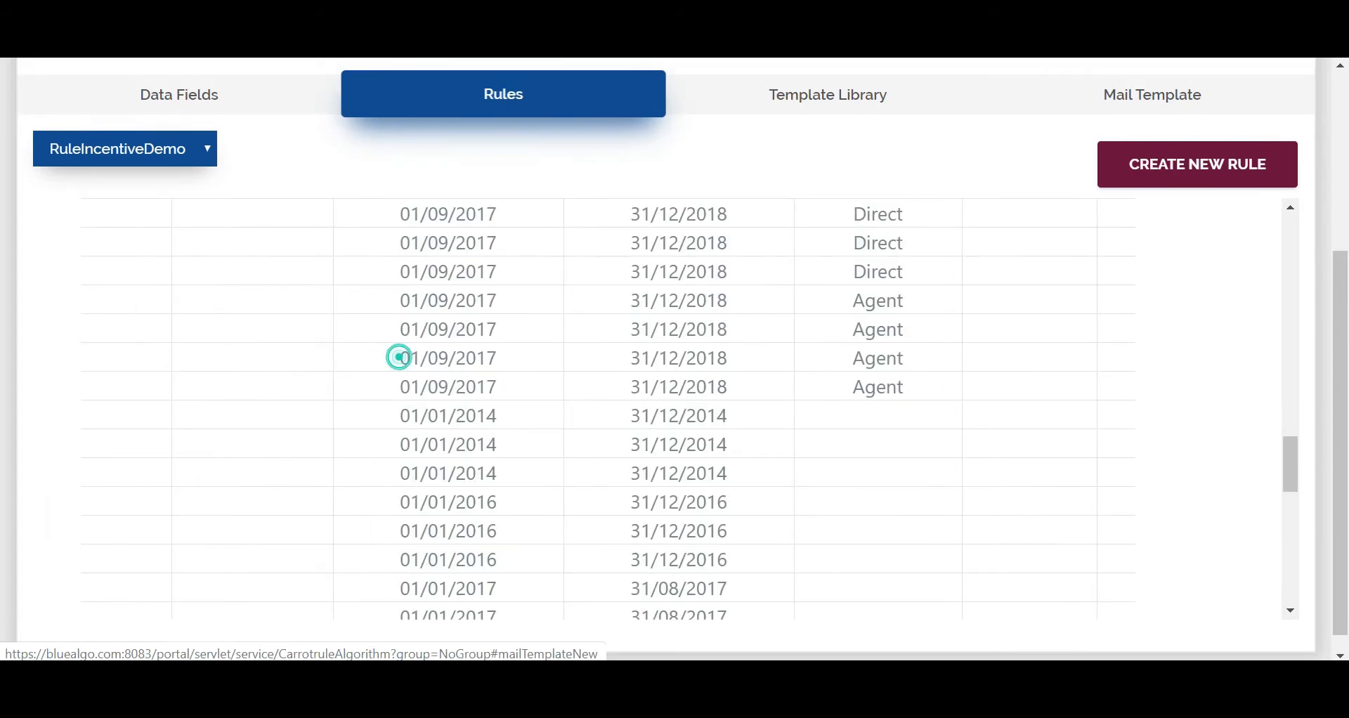
drag(401, 355, 900, 356)
scroll(900, 355, right, 10)
drag(393, 313, 608, 313)
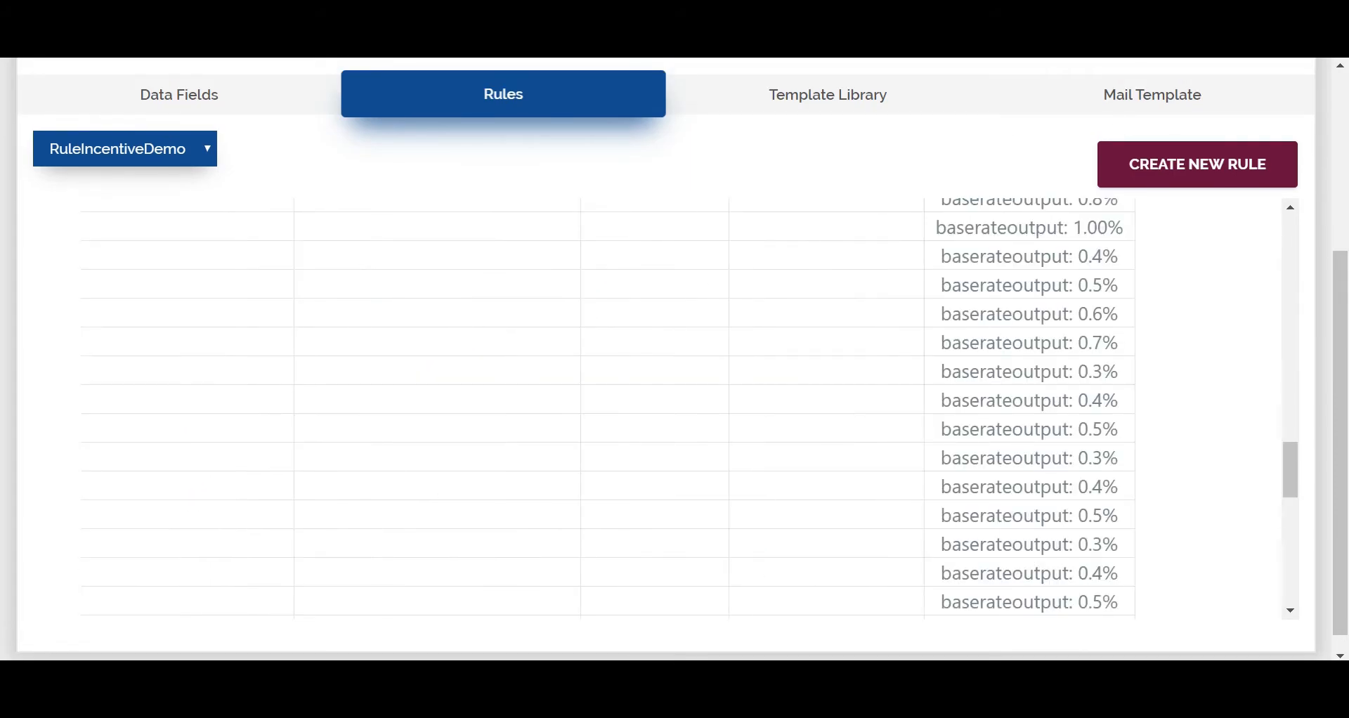
drag(939, 313, 1120, 320)
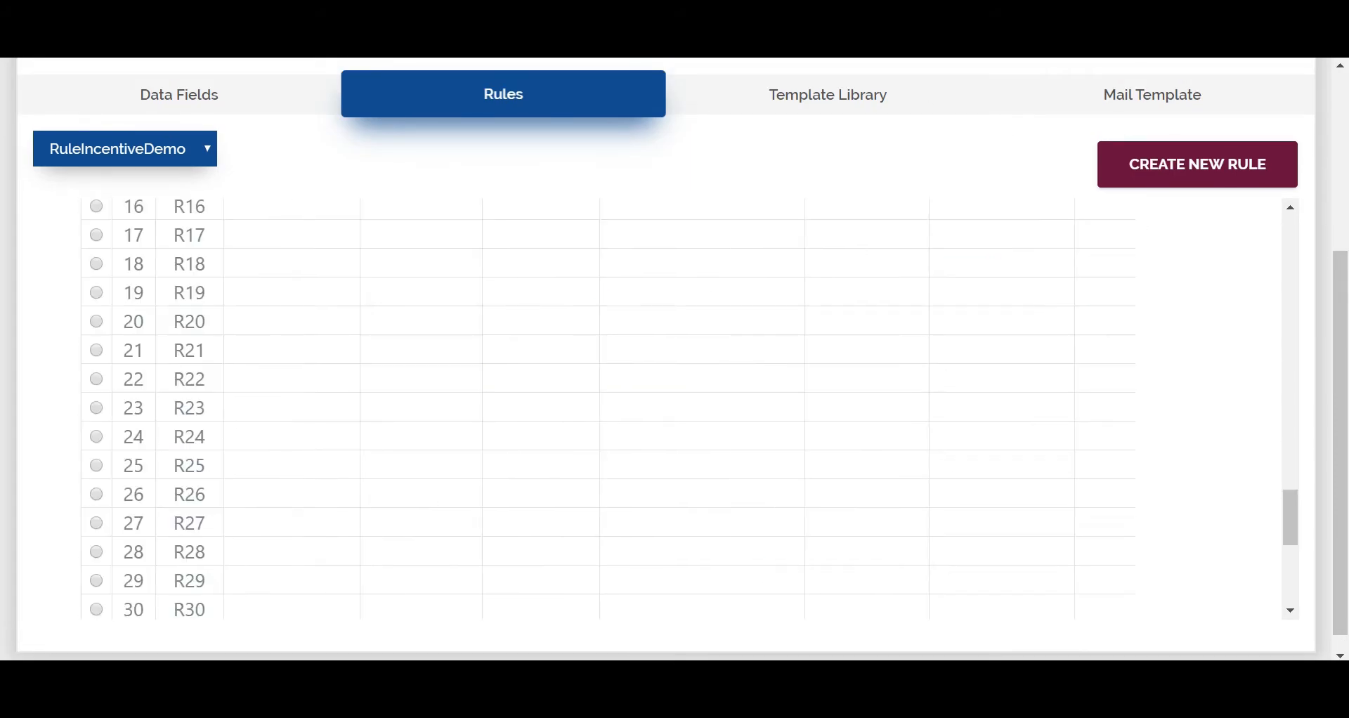
Trace rule R24 of Base_rate_Rule across its conditions to its base rate output.
drag(106, 434, 331, 445)
scroll(765, 354, right, 10)
scroll(765, 353, right, 10)
drag(577, 420, 603, 421)
scroll(603, 420, right, 10)
drag(940, 447, 1039, 447)
drag(1040, 447, 1119, 447)
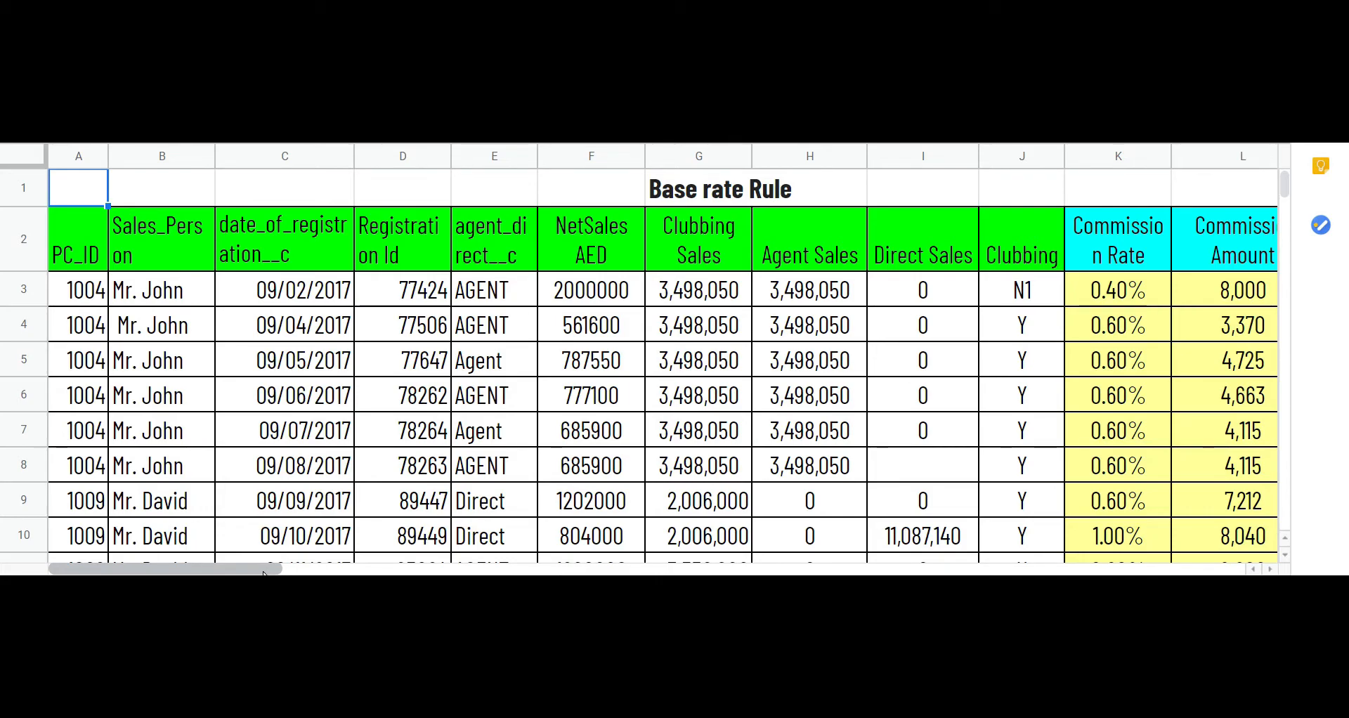
Review the commission columns in the Base rate Rule and FocusedProduct Rule result sheets in Google Sheets.
drag(264, 573, 291, 575)
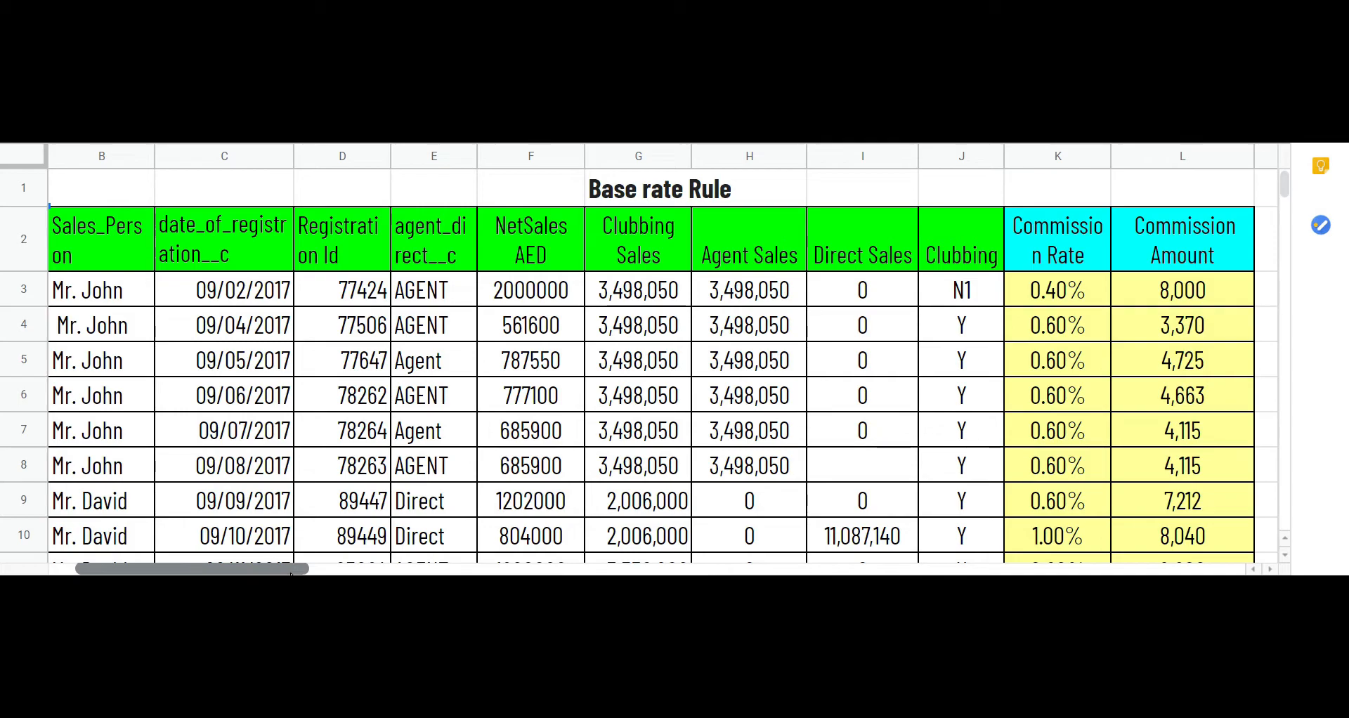
mouse_move(291, 574)
mouse_down()
mouse_move(274, 573)
mouse_move(290, 574)
mouse_up()
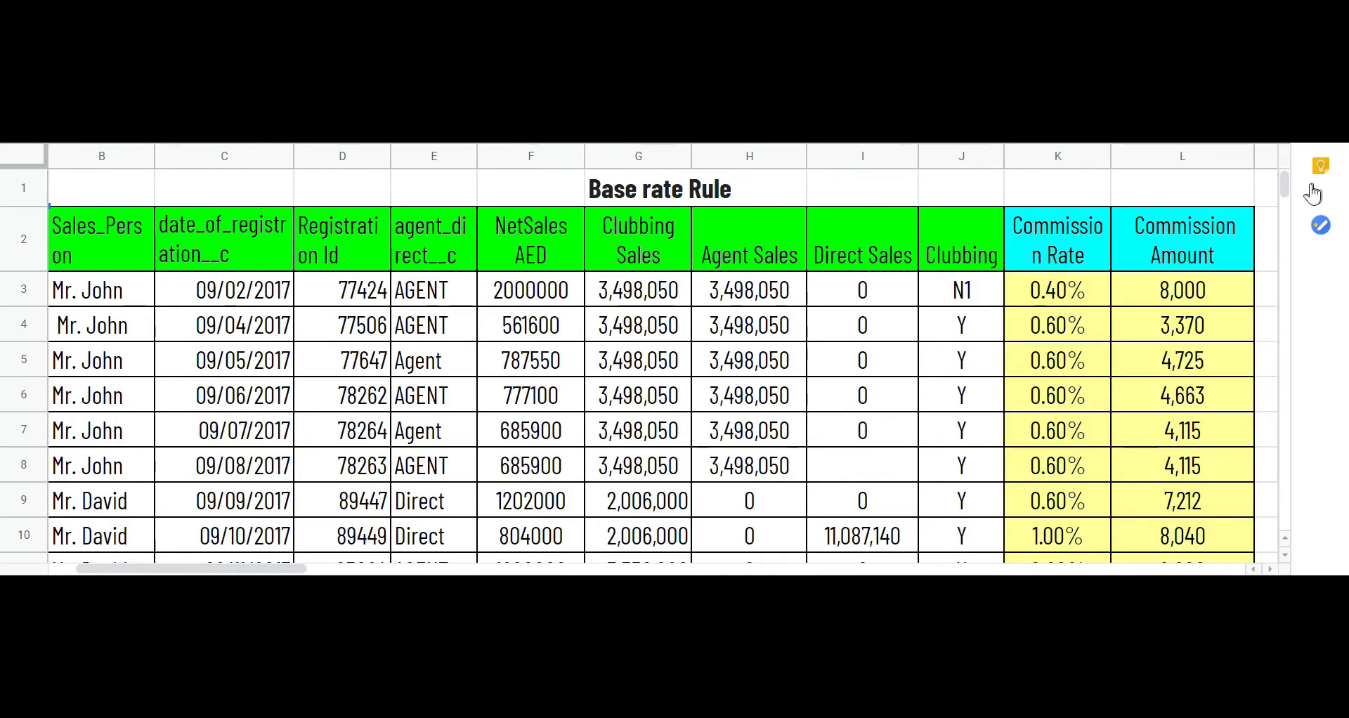
drag(1284, 181, 1284, 183)
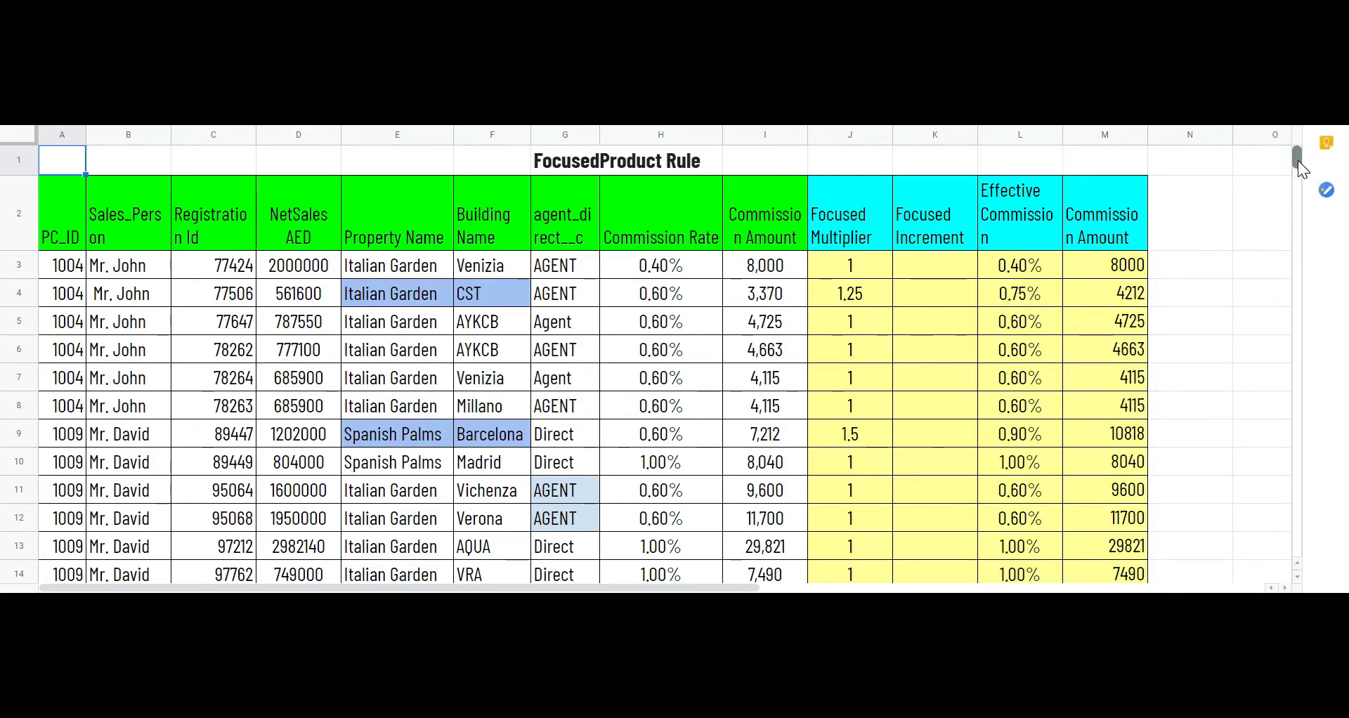
drag(1297, 162, 1300, 162)
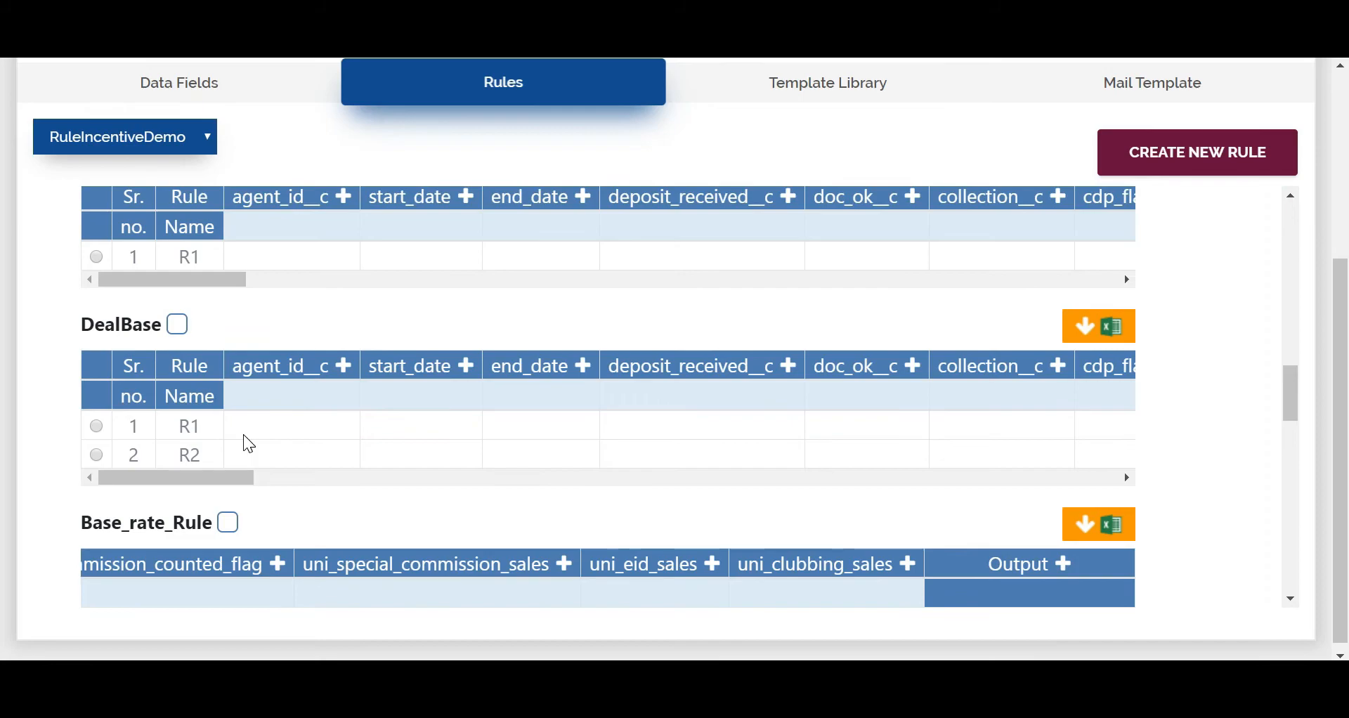
In CarrotRule, examine the DealBase table's team_name__c and agent_direct__c conditions and the outputs of R1 and R2.
drag(250, 475, 669, 468)
drag(984, 428, 1049, 470)
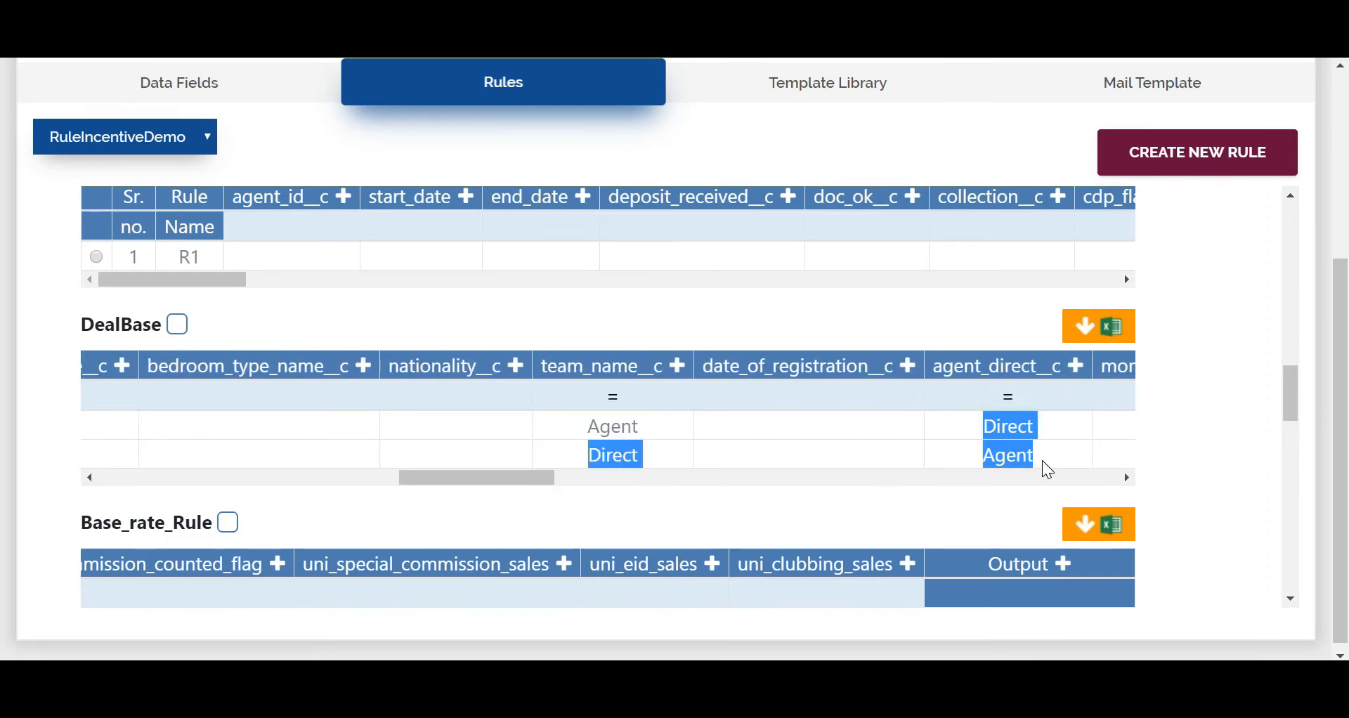
drag(521, 482, 1187, 491)
drag(940, 426, 1145, 440)
click(1153, 437)
click(941, 458)
drag(945, 460, 1126, 457)
click(1184, 440)
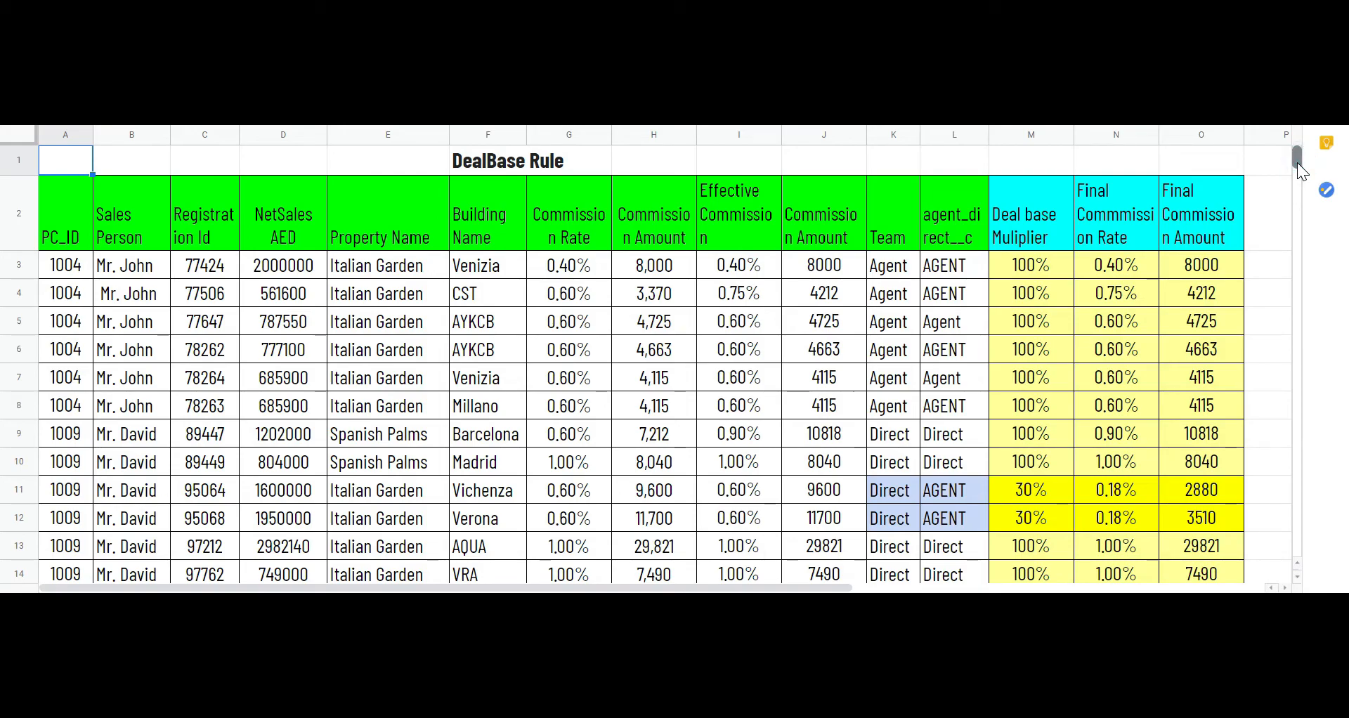
Review the deal base multiplier, final commission rate and final commission amount columns in the DealBase Rule result sheet.
scroll(1297, 163, down, 1)
scroll(1297, 166, down, 3)
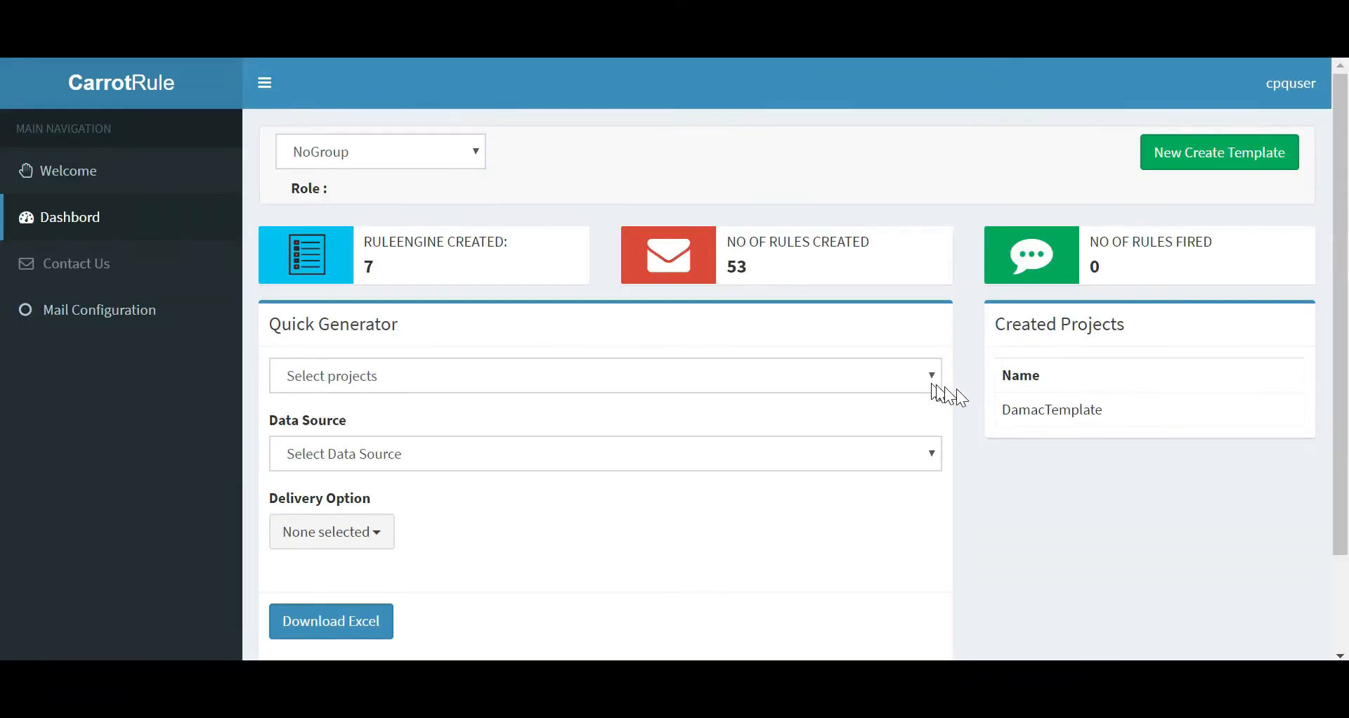
Switch to CarrotRule, select the RuleIncentiveDemonstration project in Quick Generator, and view the Upload Excel data source dialog before cancelling it.
click(909, 377)
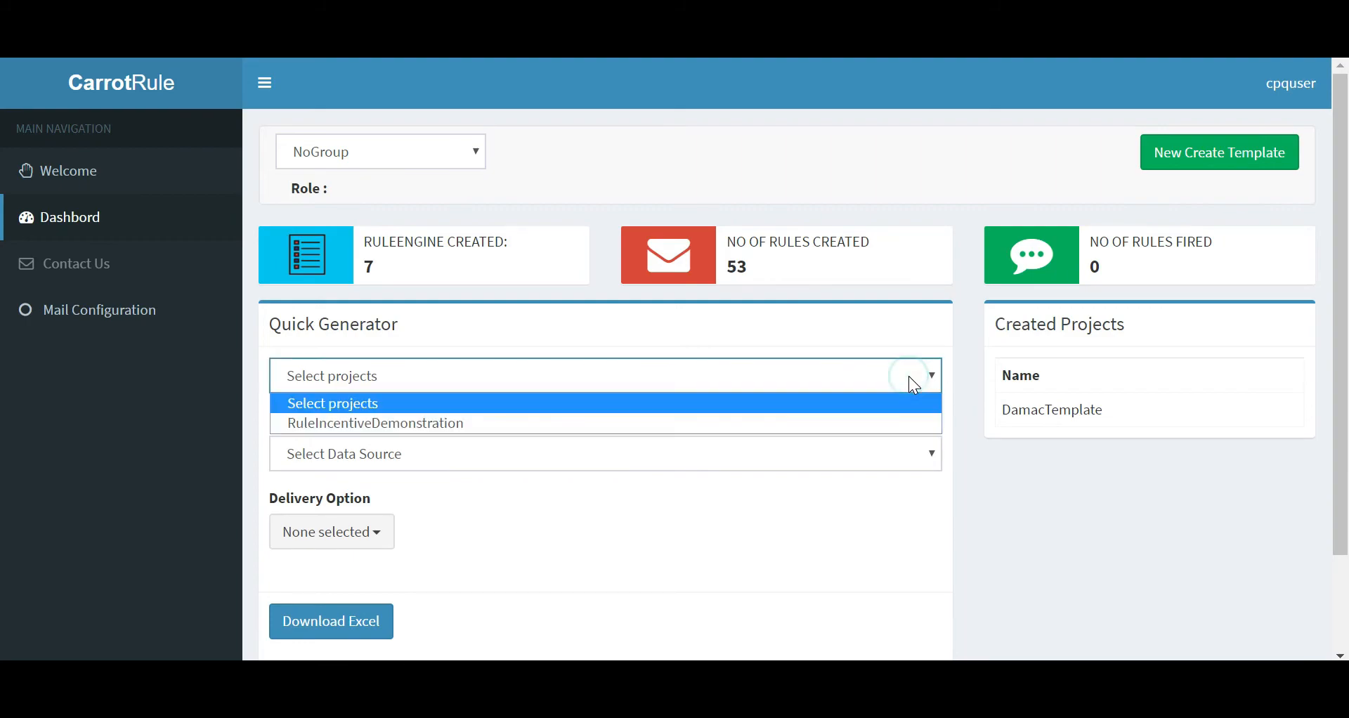
click(865, 424)
click(814, 450)
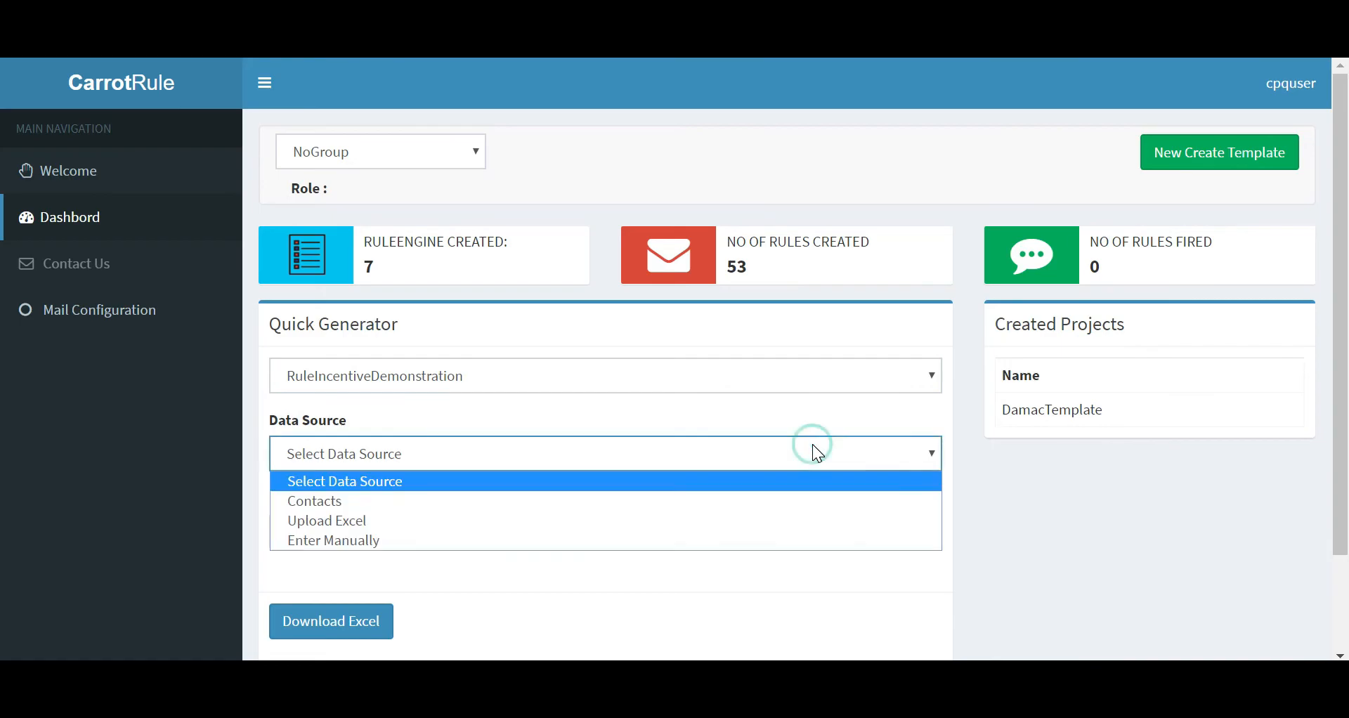
click(731, 526)
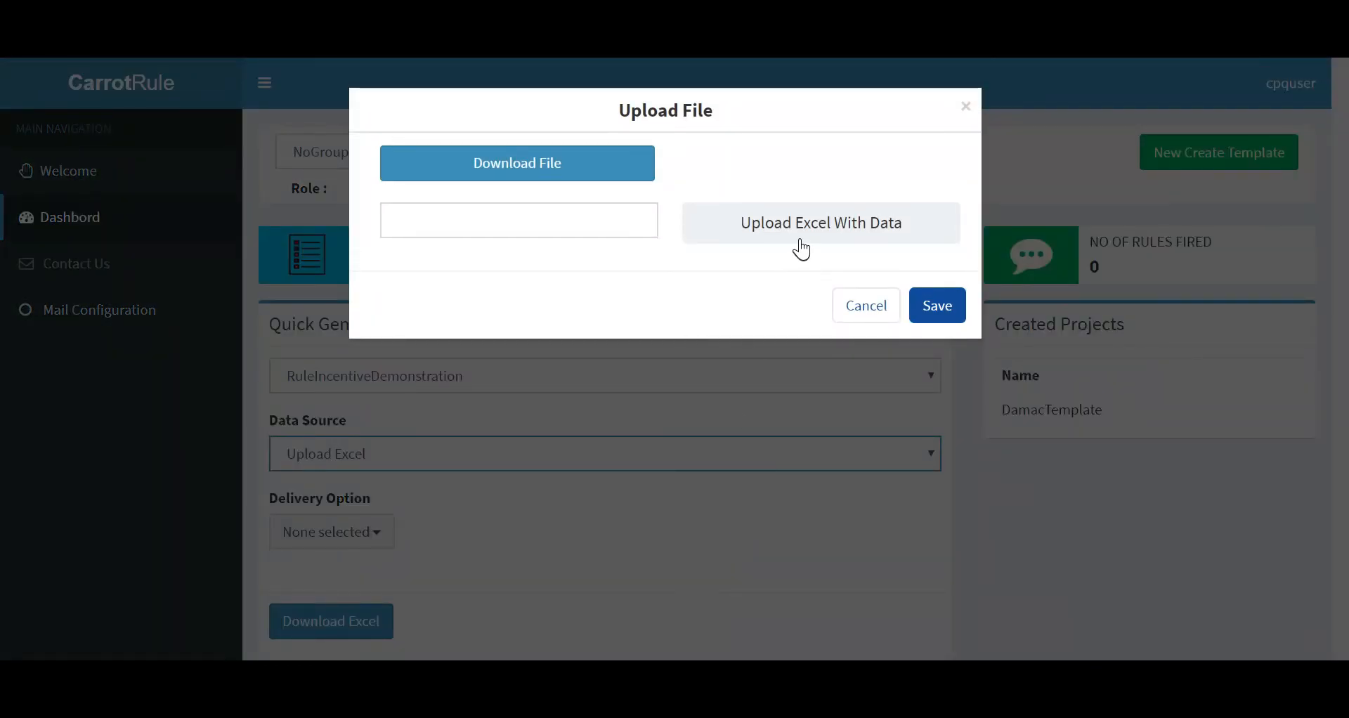
click(877, 309)
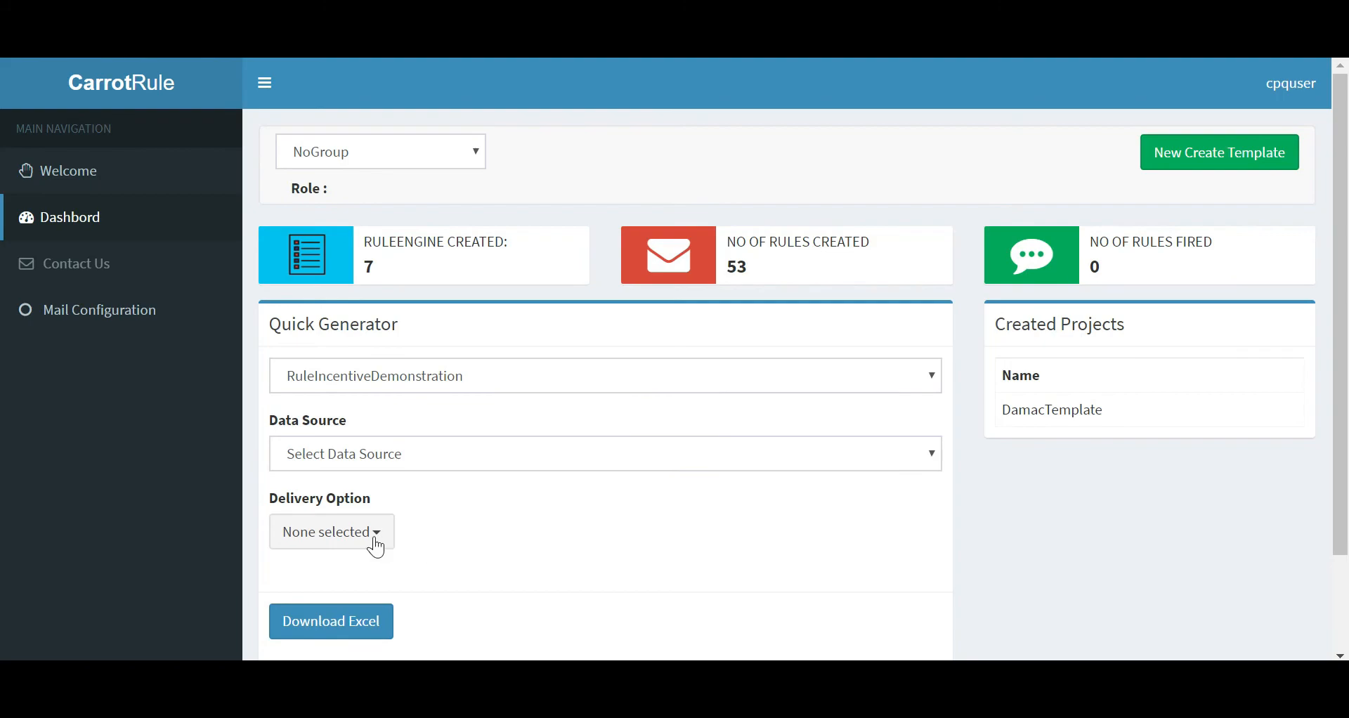
Set the delivery option to Download, download the generated Excel file, and dismiss the download notice.
click(362, 538)
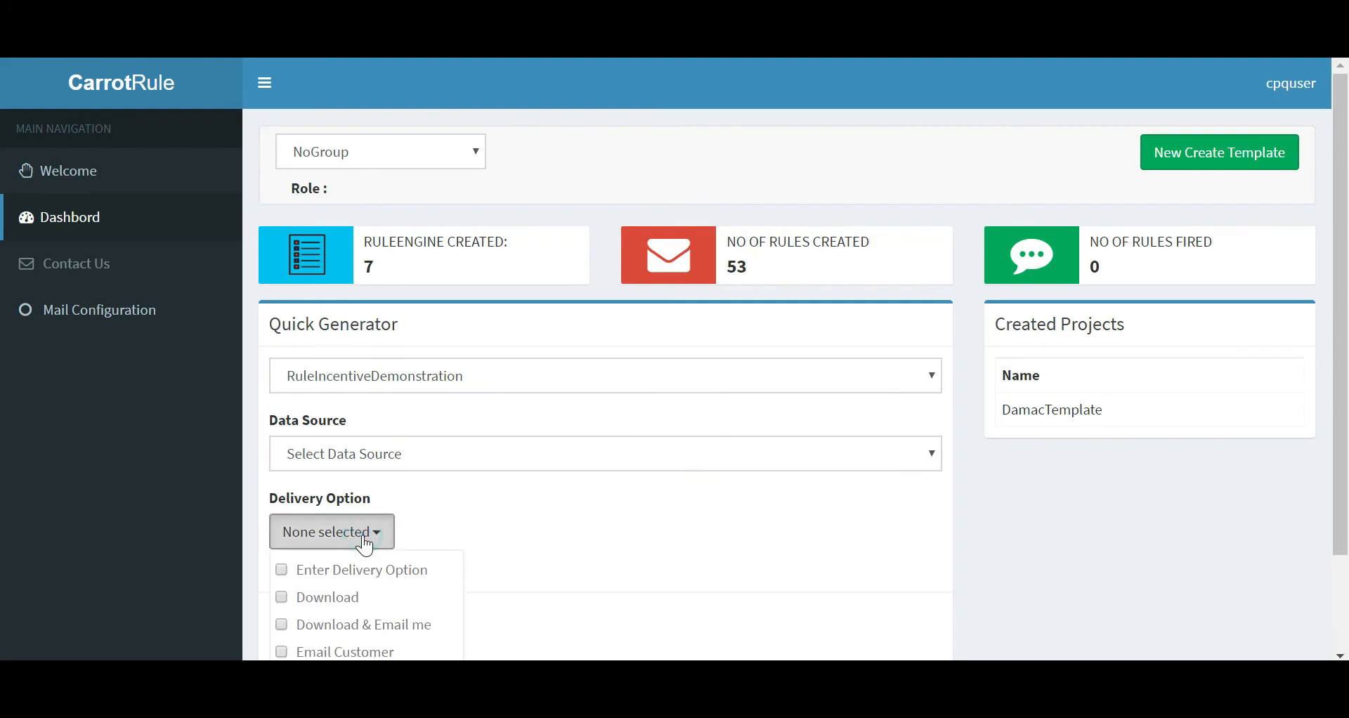
click(357, 598)
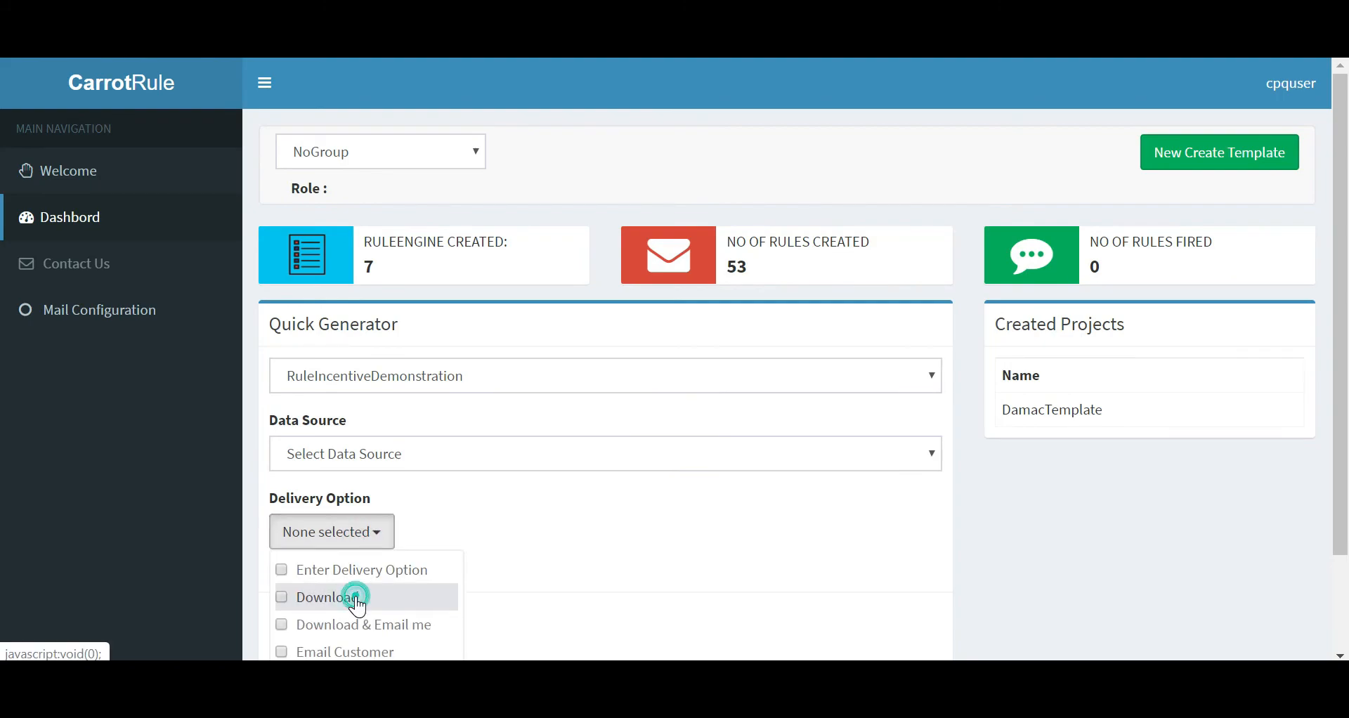
click(540, 539)
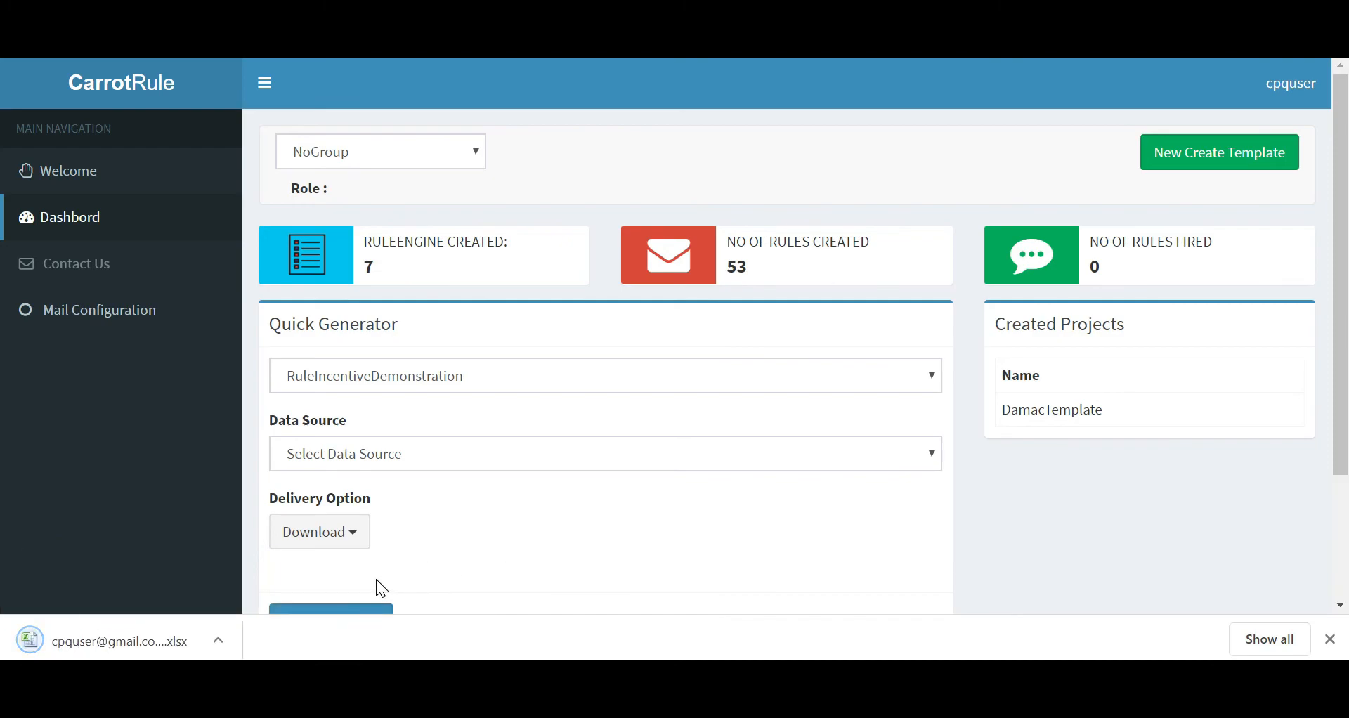
scroll(377, 581, down, 2)
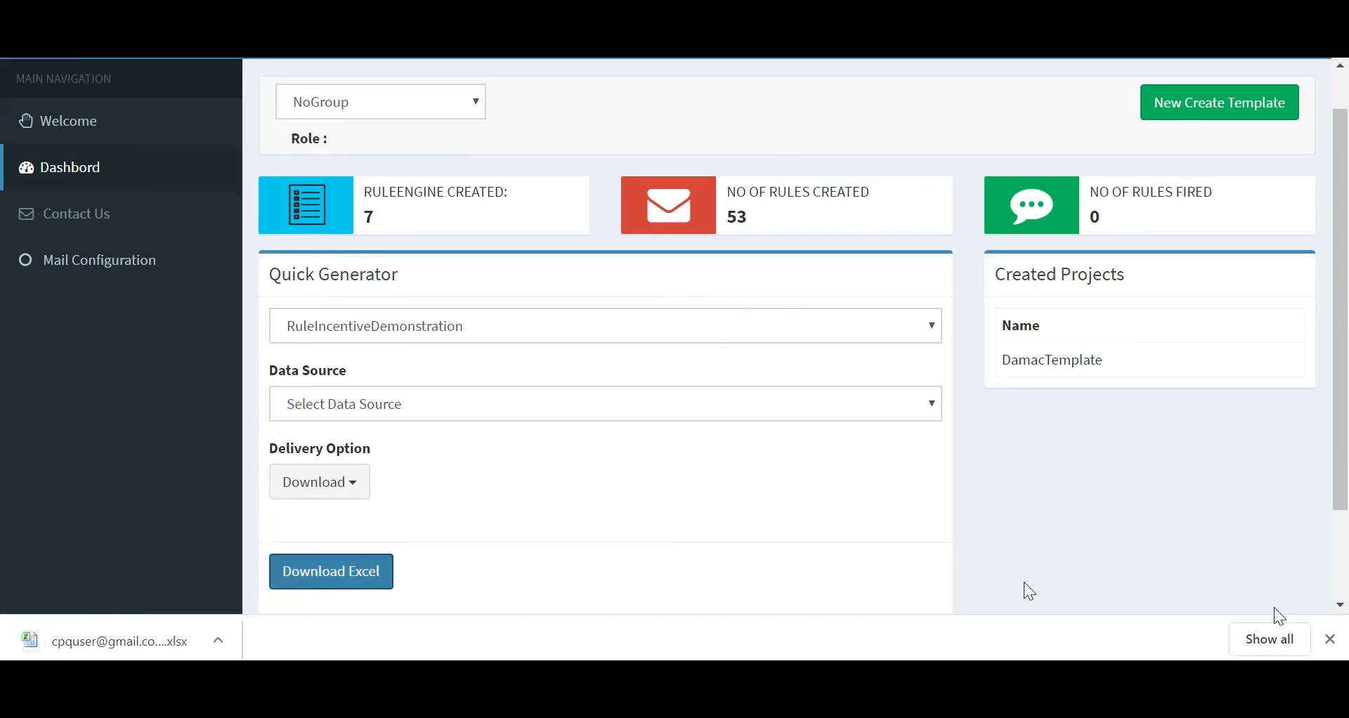
click(1330, 639)
click(392, 570)
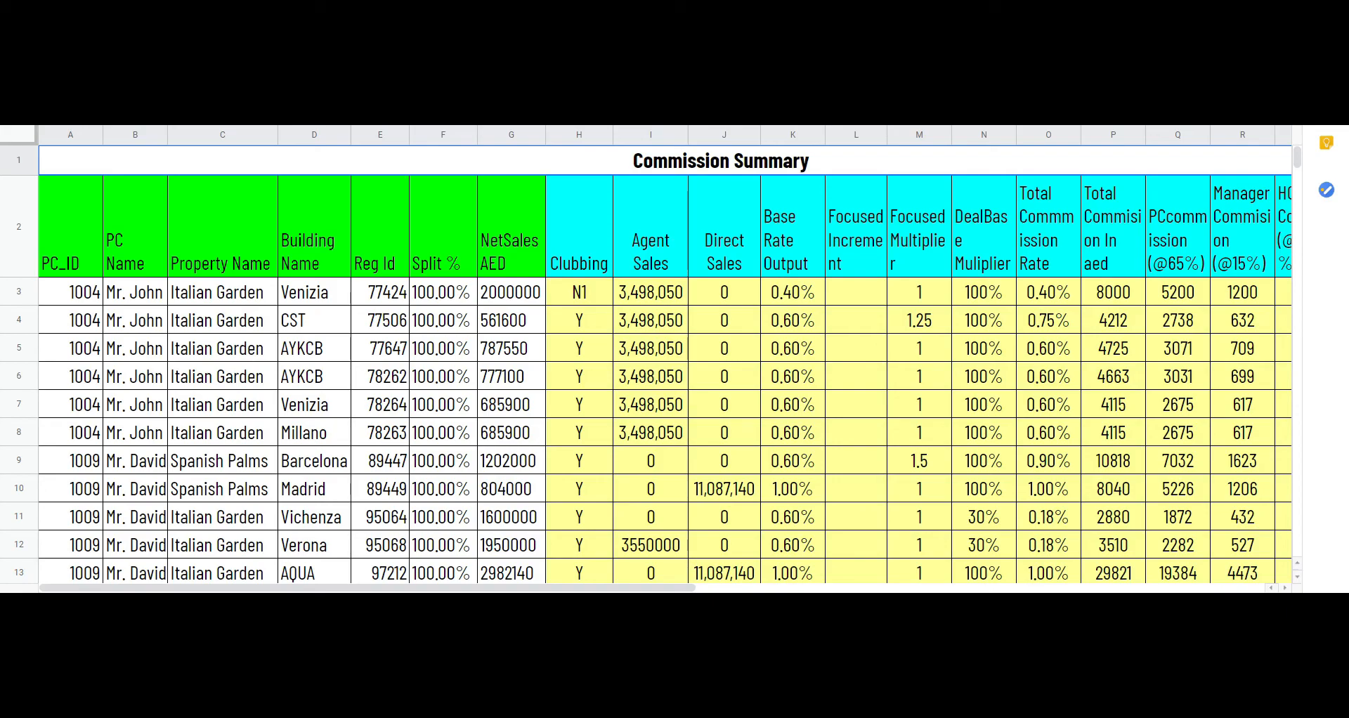
Switch to the Commission Summary sheet in Google Sheets and review its columns through the HOS and HOD commissions.
click(433, 587)
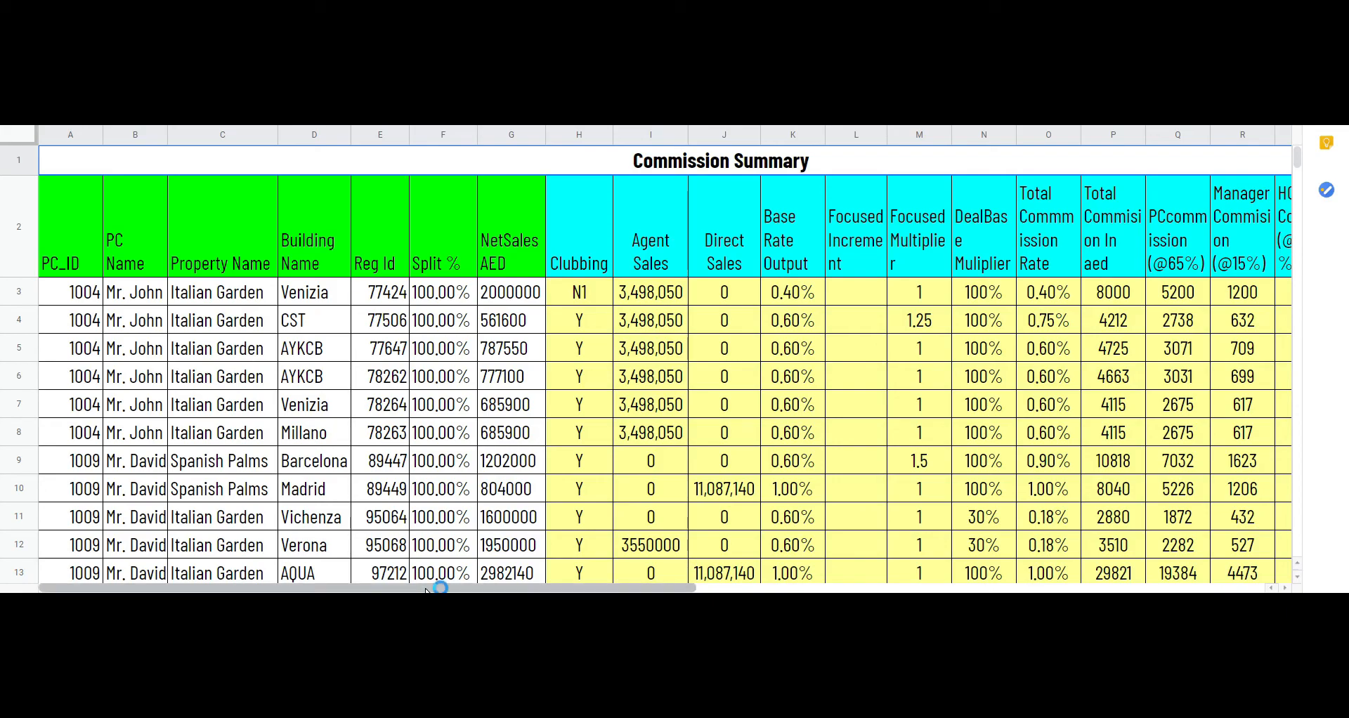
drag(433, 588, 574, 589)
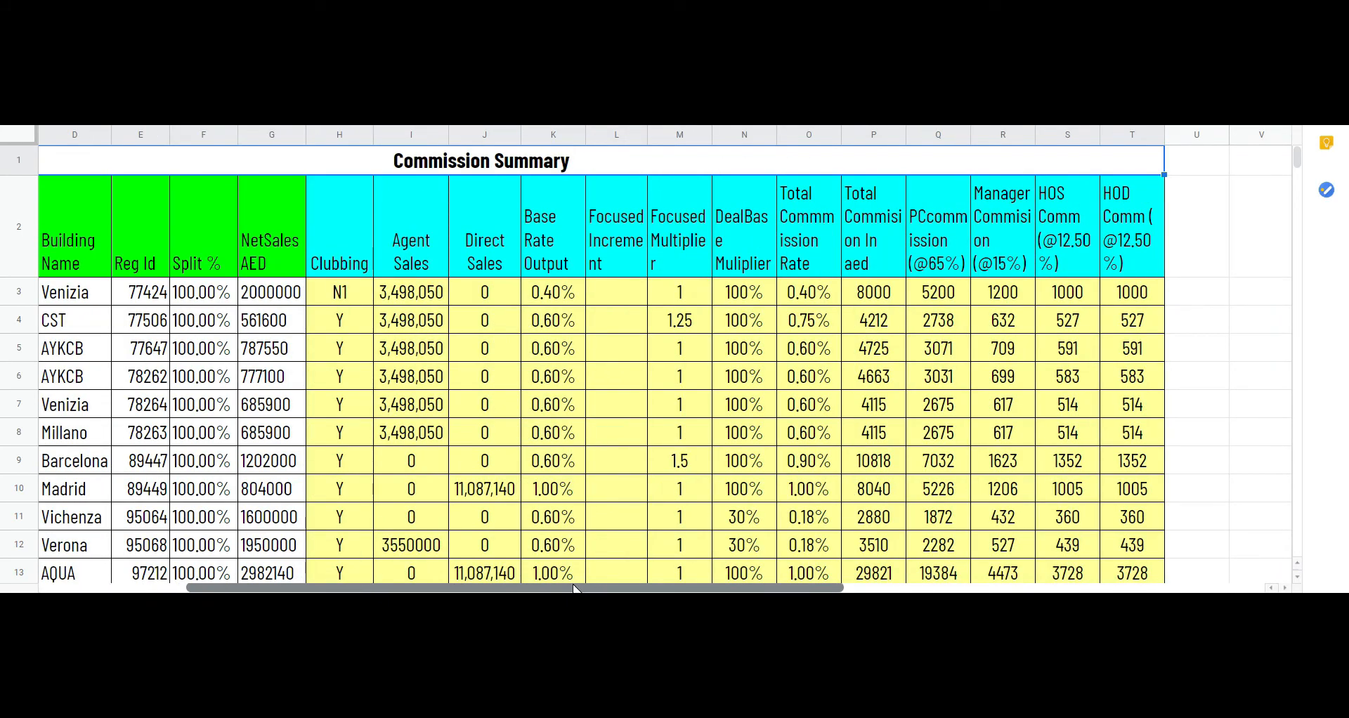